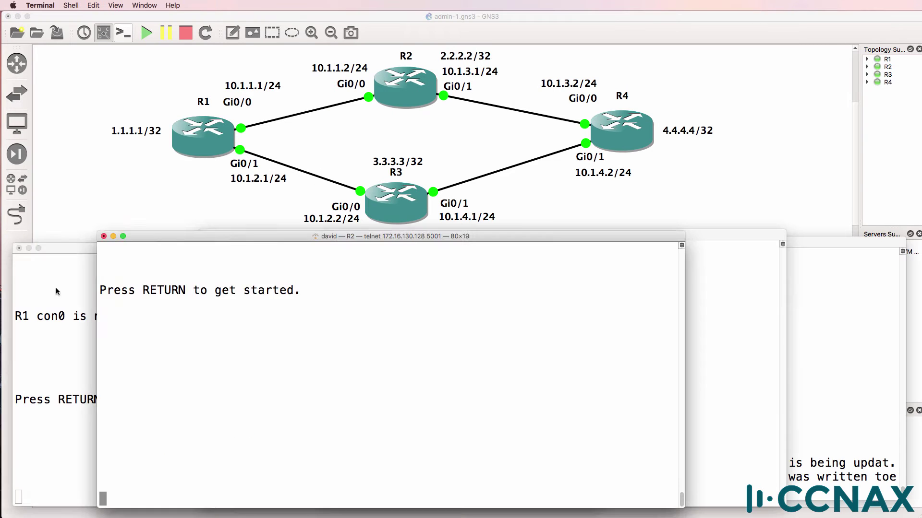
Enter privileged mode on R1 and display its full routing table with 'sh ip route'.
key(Return)
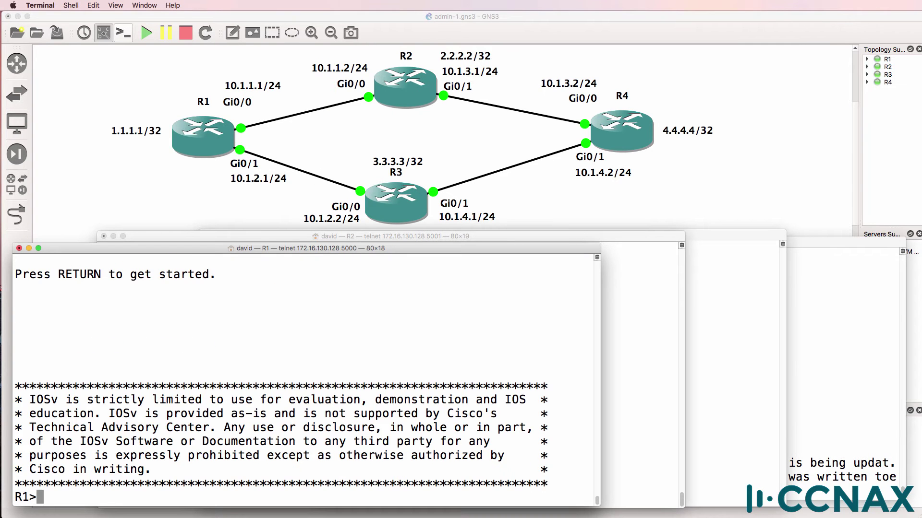
text(en)
key(Return)
text(sh ip route)
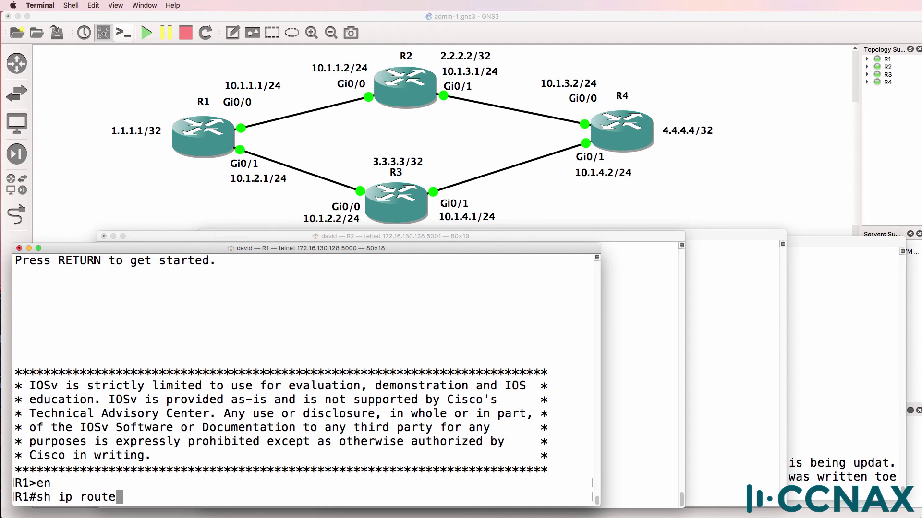
key(Return)
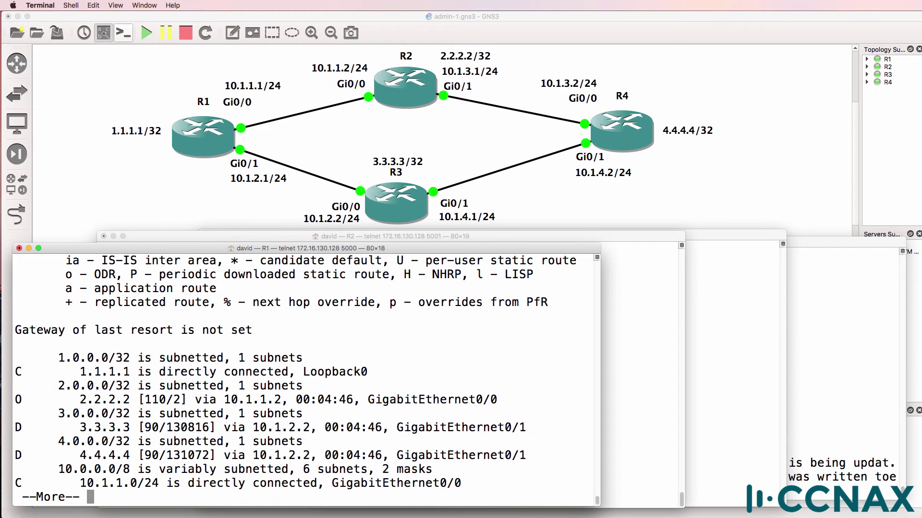
key(space)
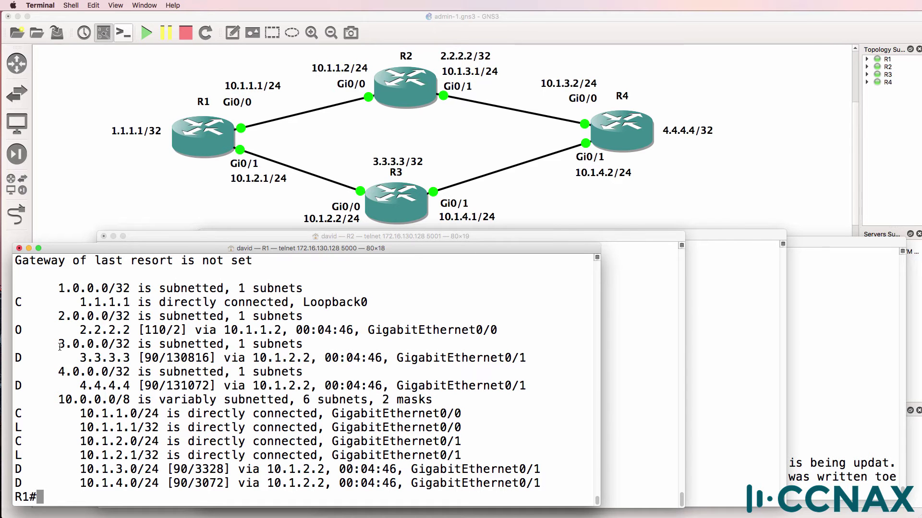
Highlight the D (EIGRP) legend code and the EIGRP routes to 3.3.3.3 and 4.4.4.4 via 10.1.2.2.
drag(18, 376, 535, 387)
click(46, 383)
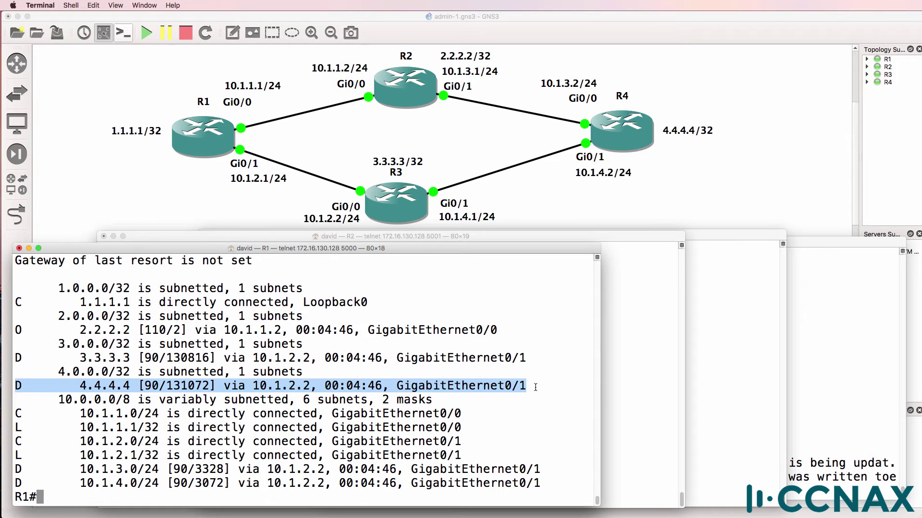
scroll(65, 316, up, 5)
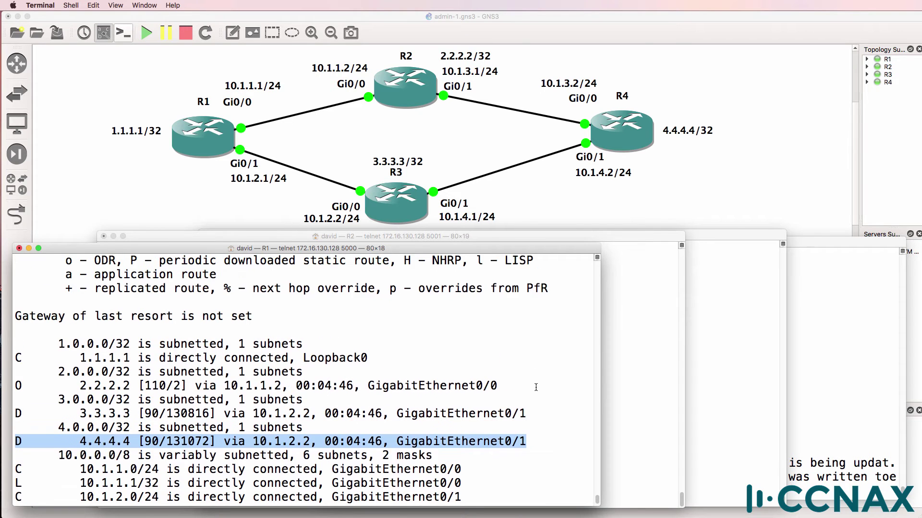
drag(65, 315, 133, 319)
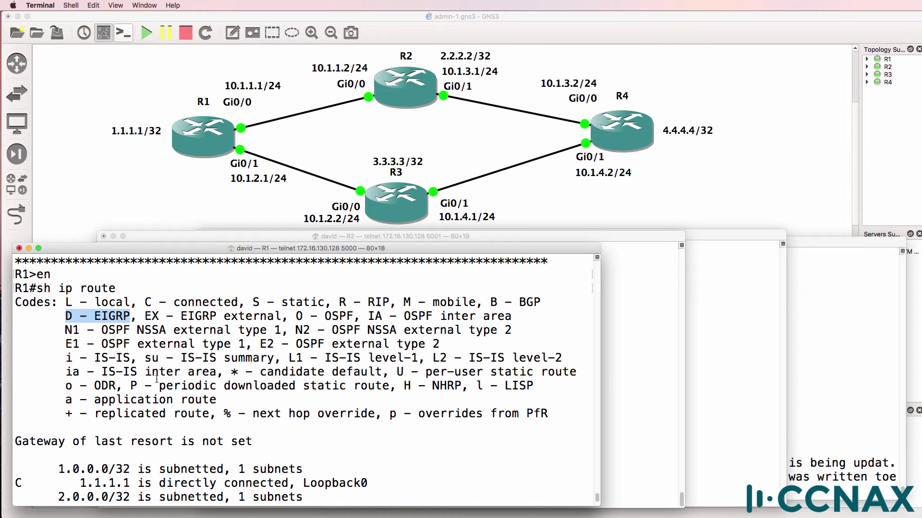
scroll(156, 379, down, 5)
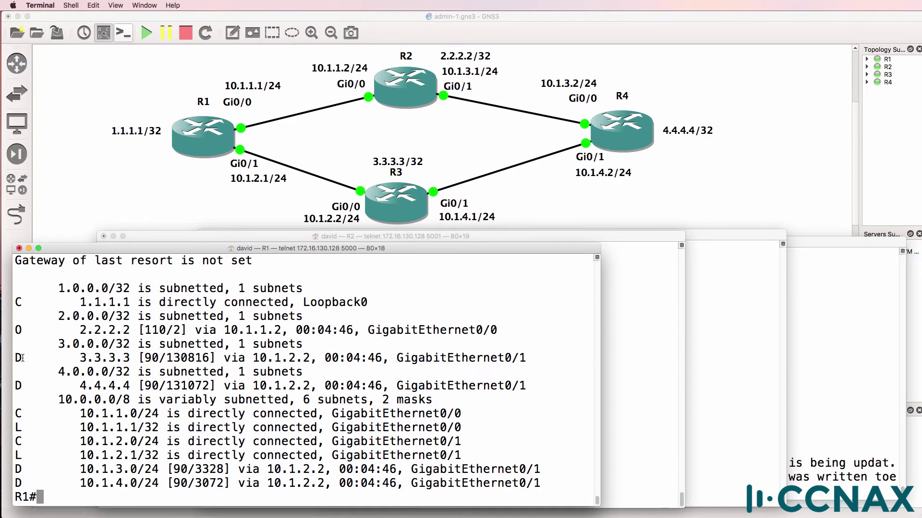
drag(18, 357, 573, 381)
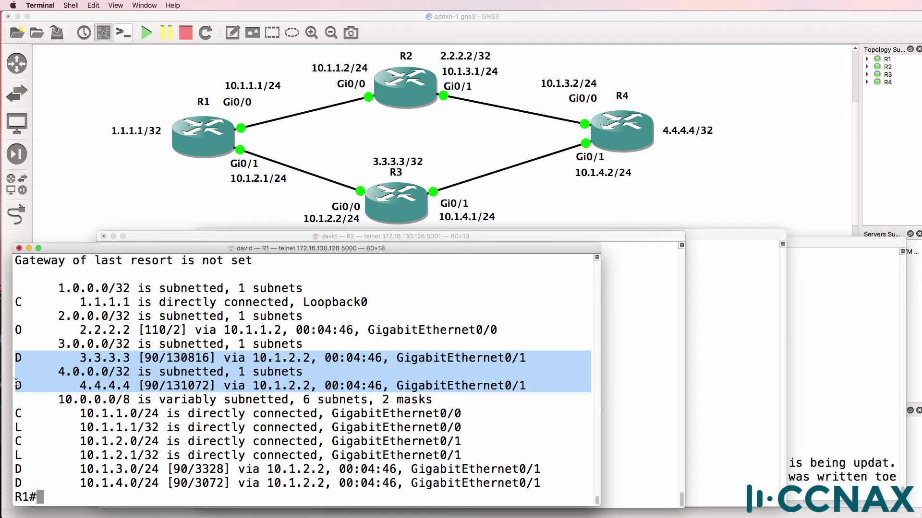
drag(16, 384, 540, 383)
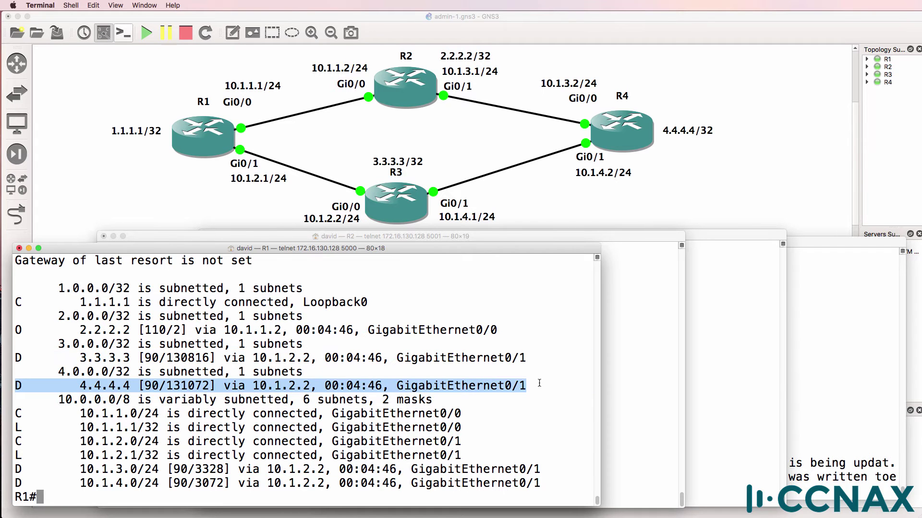
Ping 4.4.4.4 from R1, getting 5/5 replies.
text(ping)
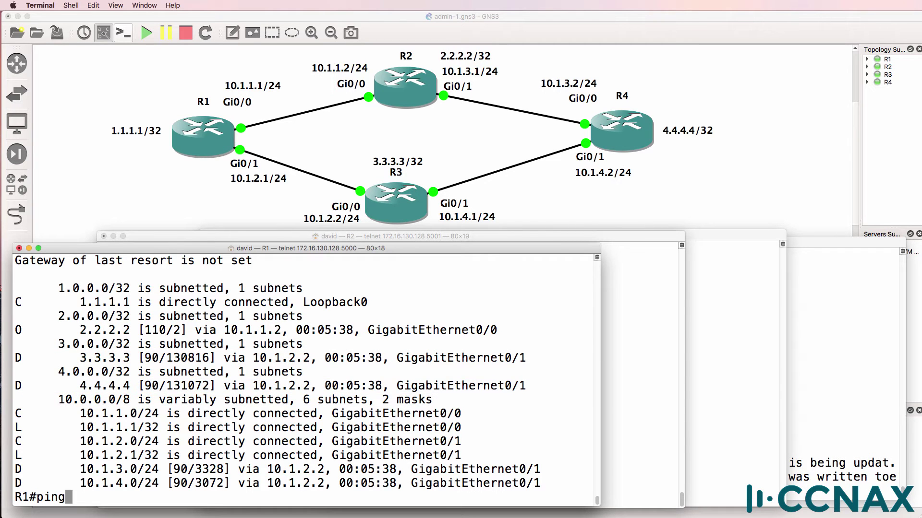
text(4.4.4.4)
key(Return)
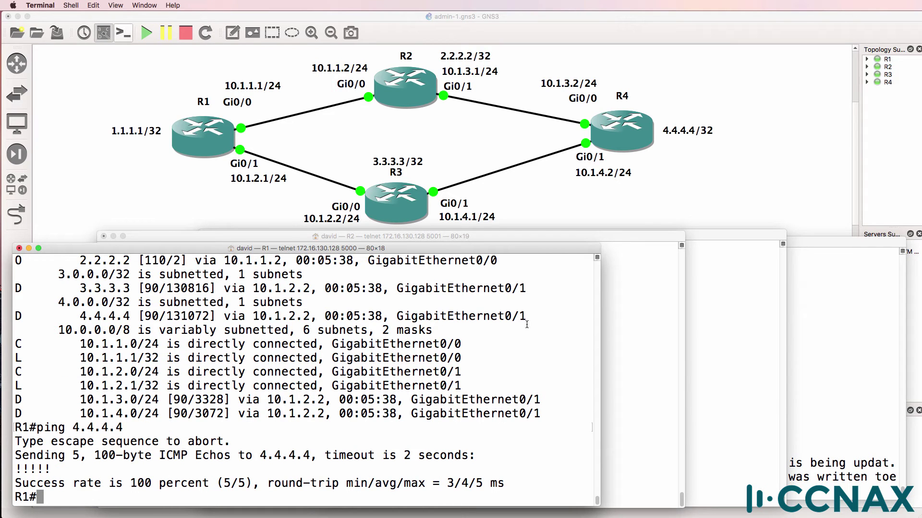
Traceroute from R1 to 4.4.4.4 and highlight the hops 10.1.2.2 and 10.1.4.2.
text(tr)
key(Tab)
text(4.4.4.4)
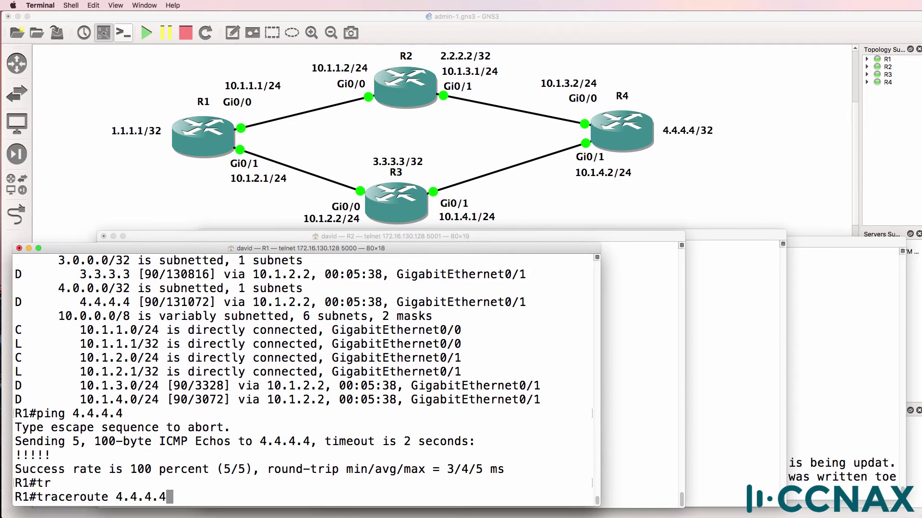
key(Return)
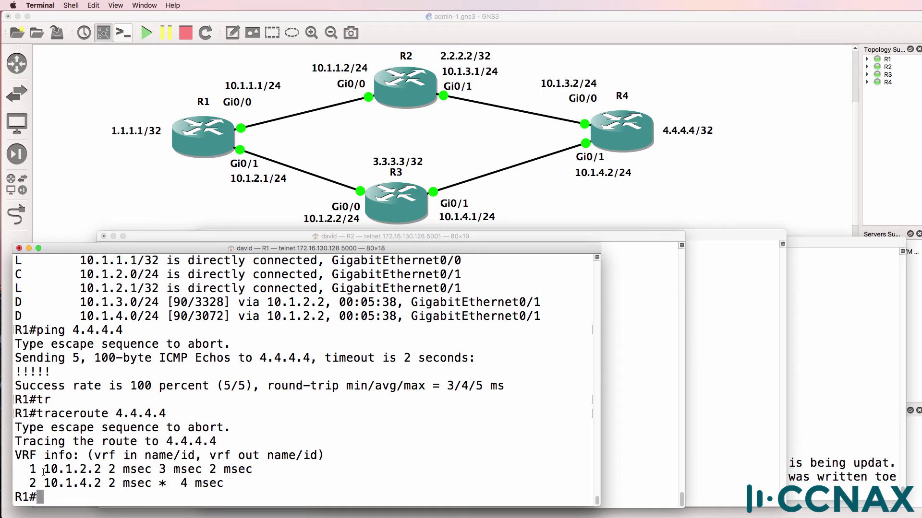
drag(44, 471, 102, 471)
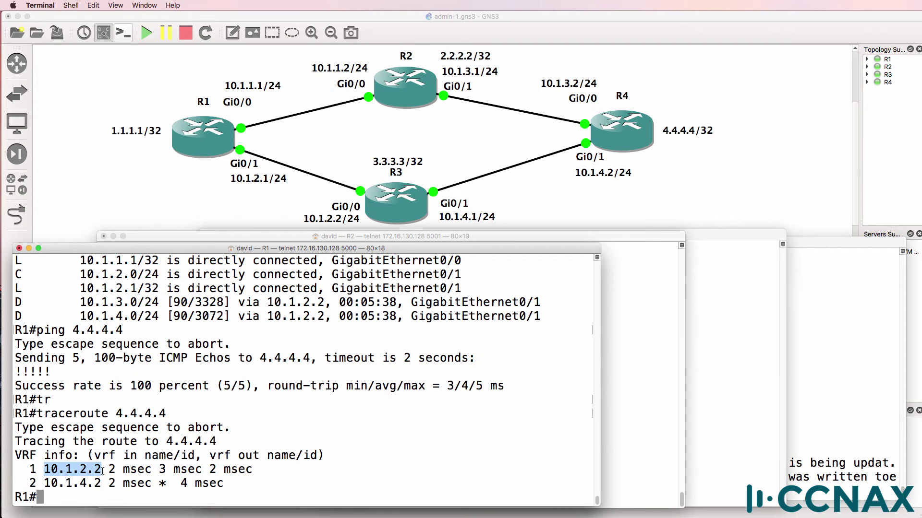
drag(43, 483, 105, 486)
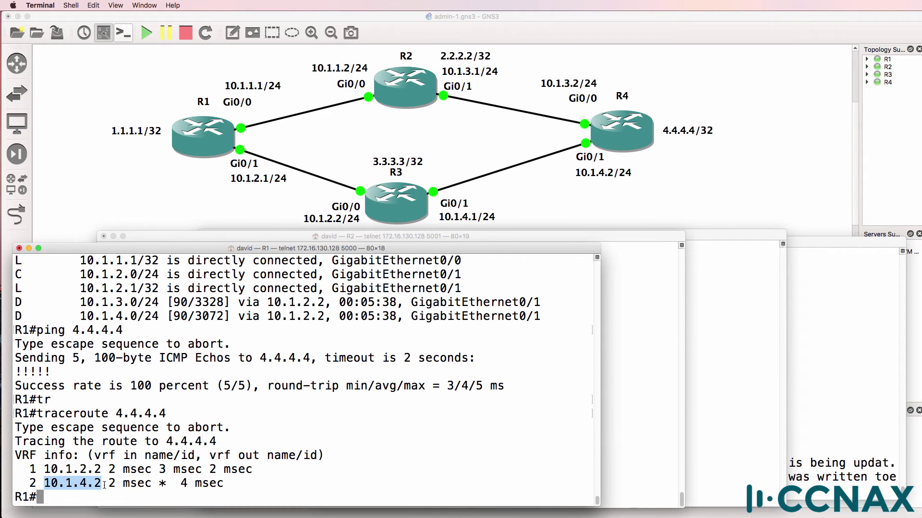
click(309, 177)
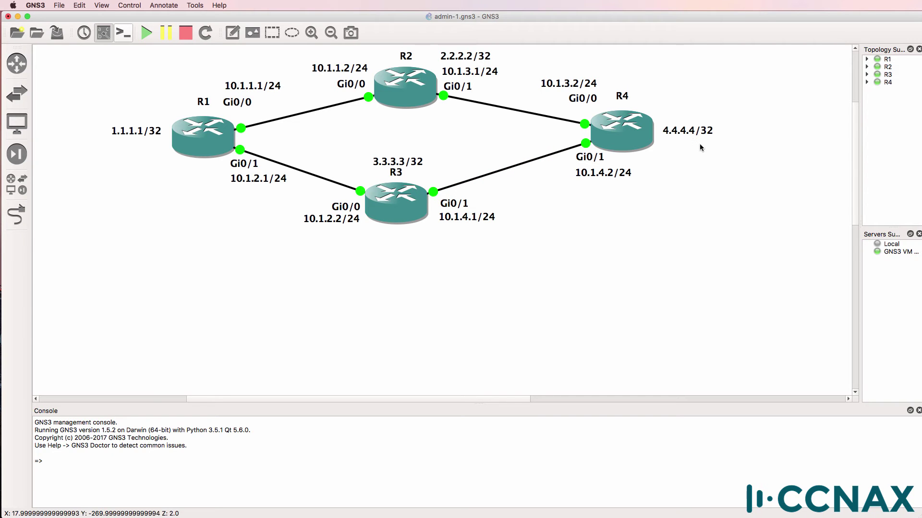
Run 'show ip protocols' on R1 and highlight the ospf 1 process.
key(super+Tab)
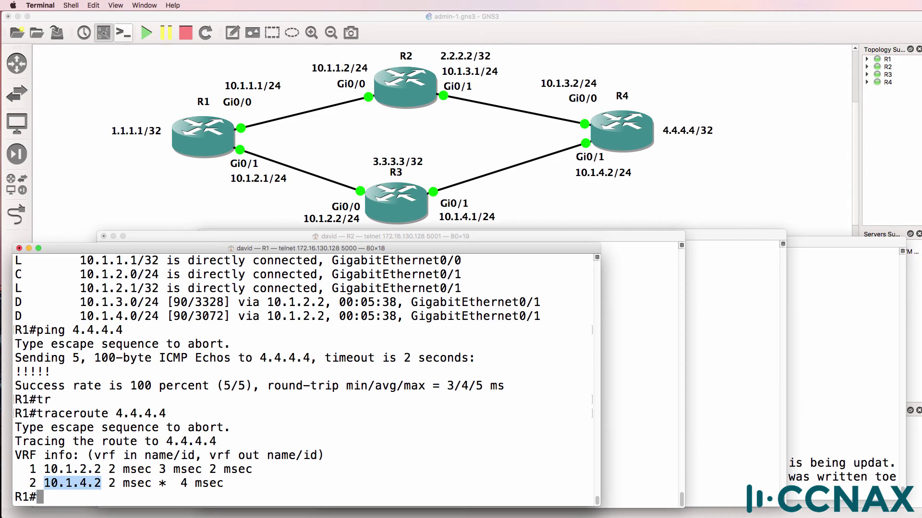
text(sh ip prot)
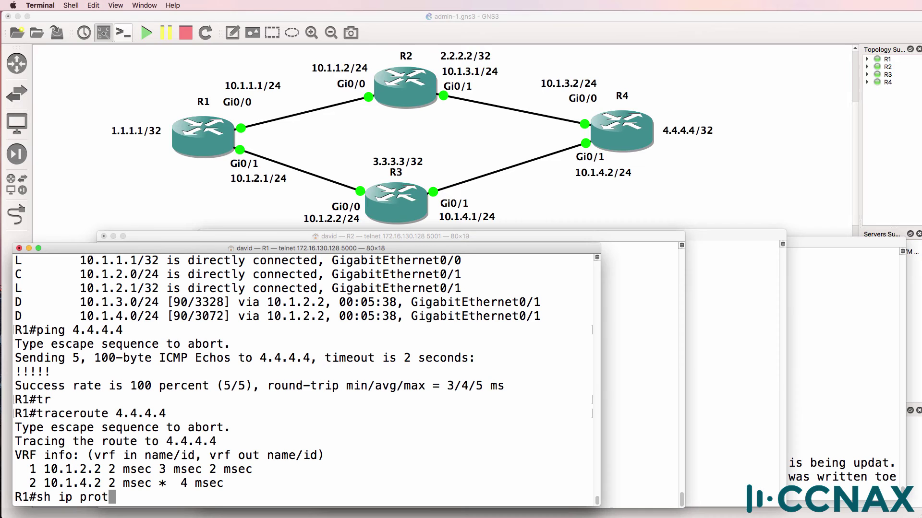
key(Tab)
key(Return)
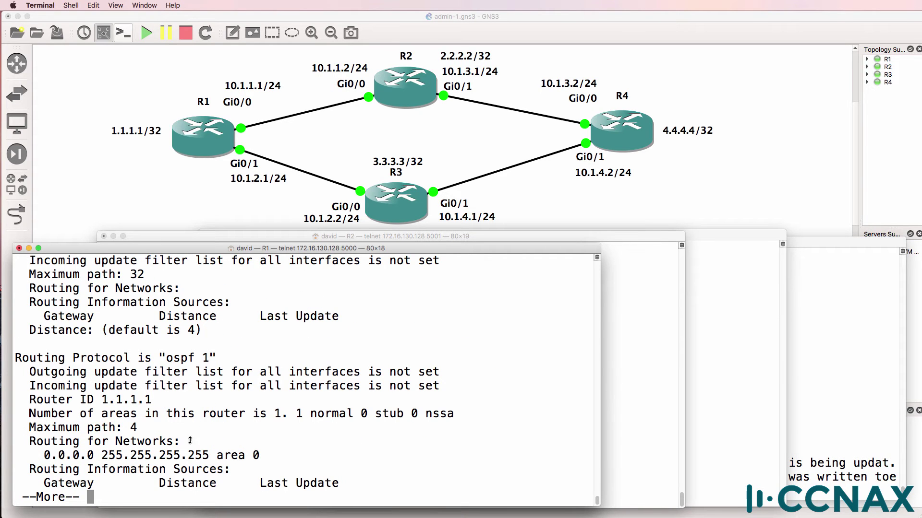
drag(166, 358, 211, 355)
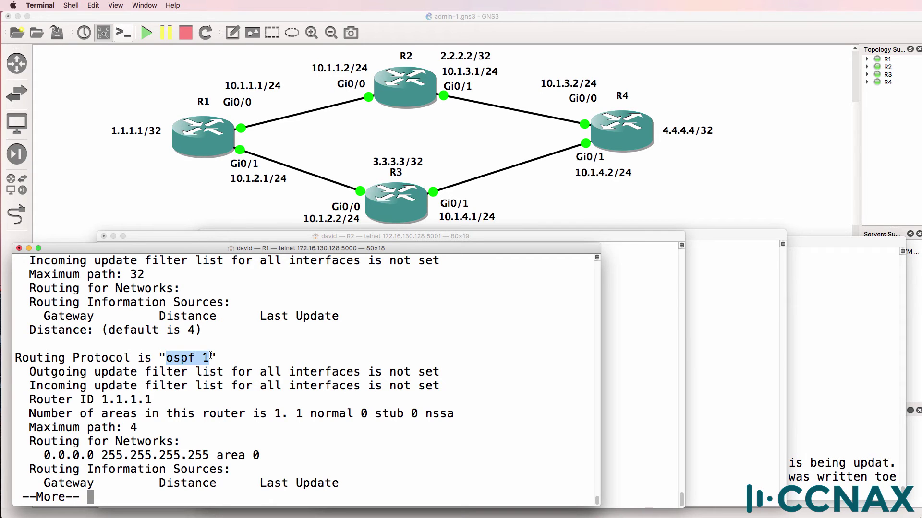
Page through to highlight the OSPF area 0 networks, the eigrp 1 process and the RIP section.
key(space)
scroll(29, 421, up, 7)
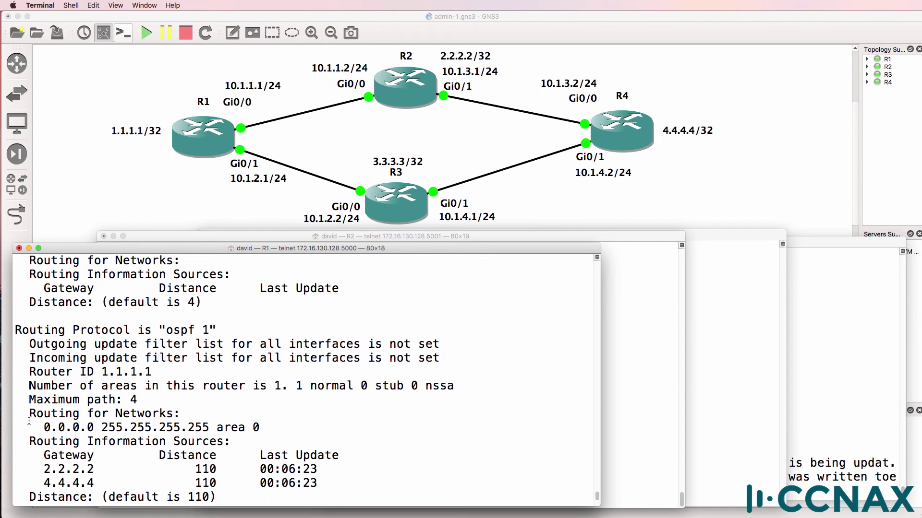
drag(29, 414, 262, 427)
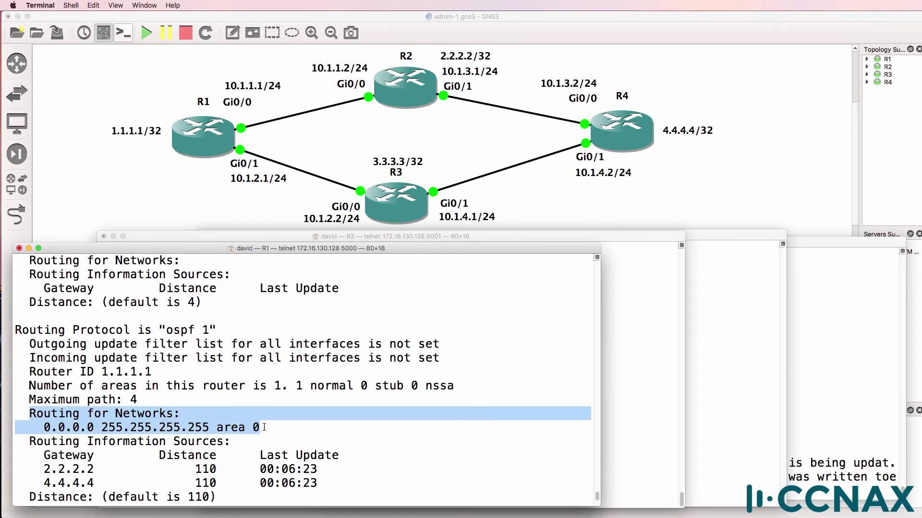
scroll(264, 427, down, 7)
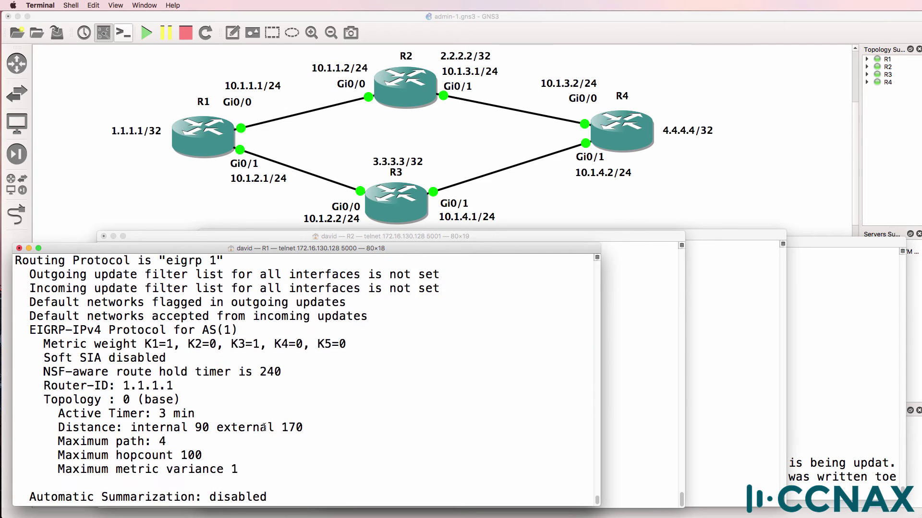
drag(167, 344, 222, 339)
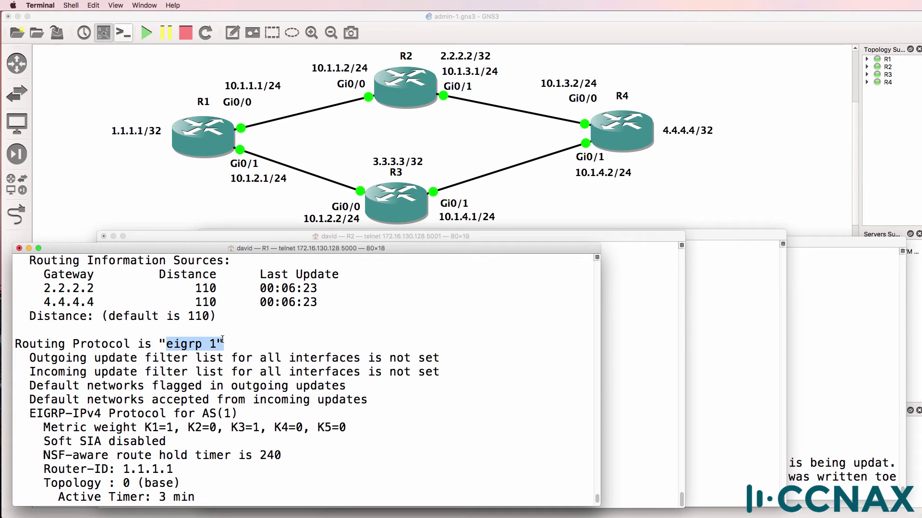
scroll(222, 340, down, 4)
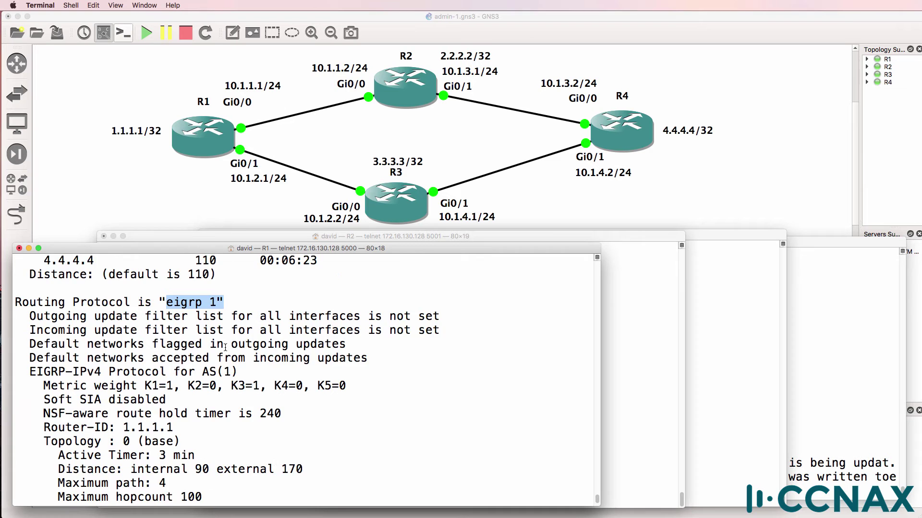
key(space)
drag(167, 274, 224, 274)
key(space)
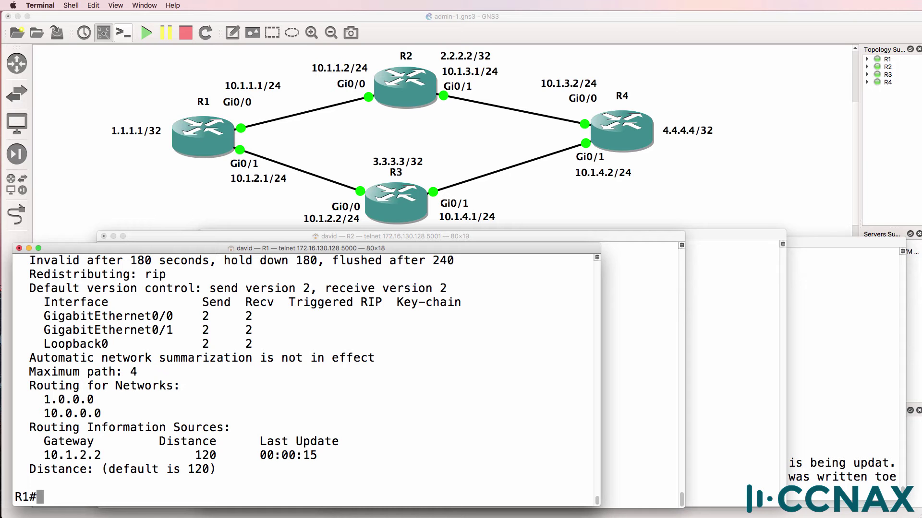
Display R1's OSPF database and highlight the 4.4.4.4 router LSA row.
text(sh ip ospf )
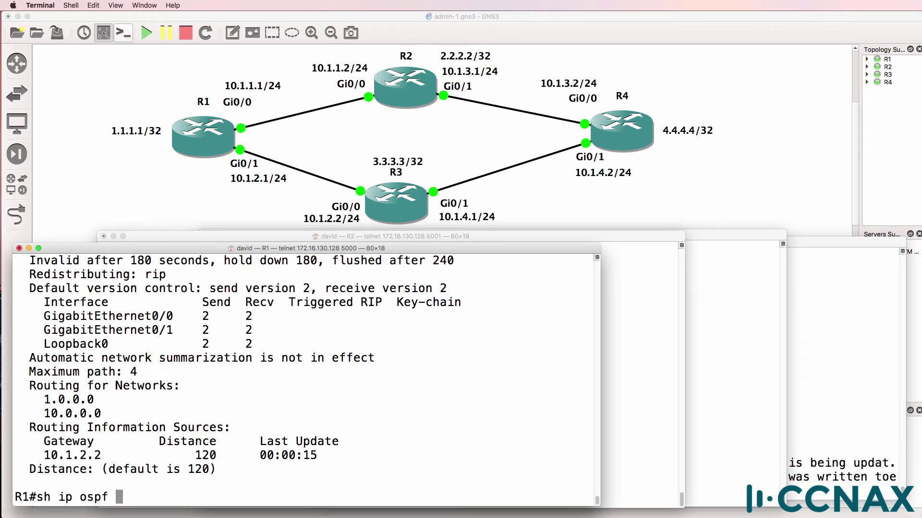
text(?da)
key(Tab)
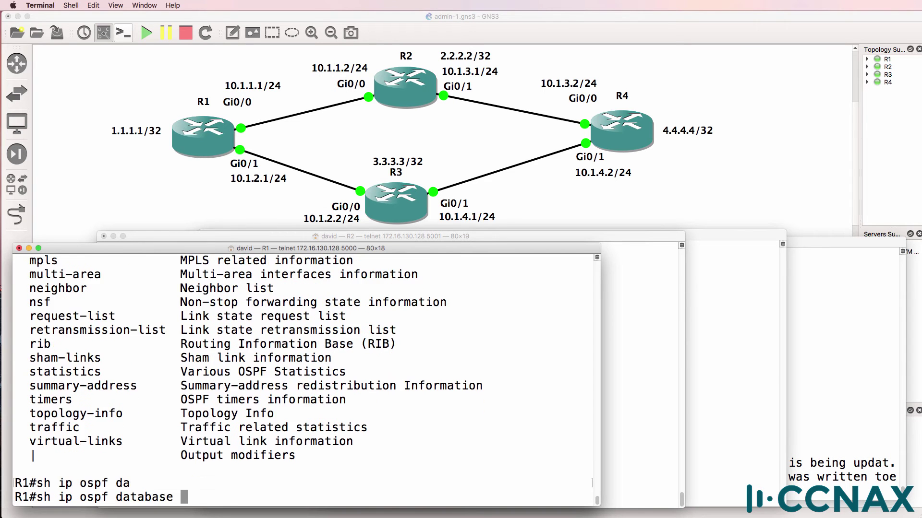
key(Return)
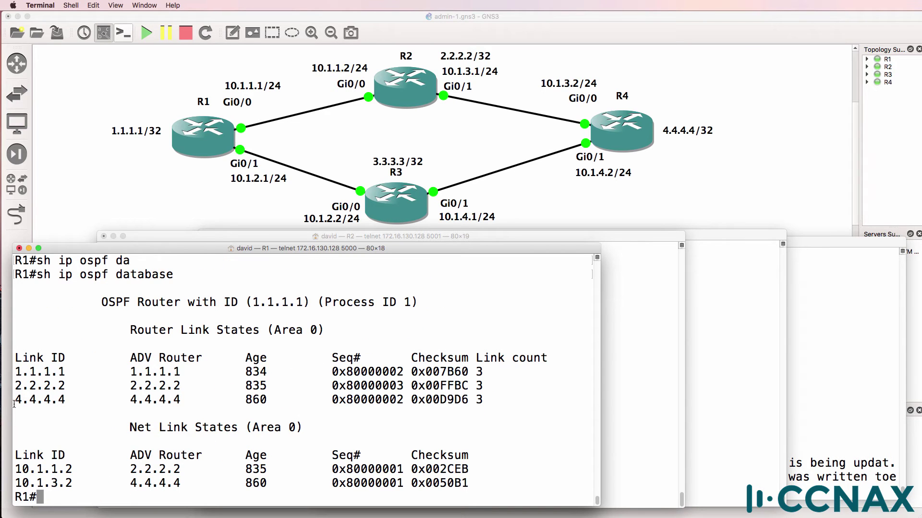
drag(15, 402, 194, 398)
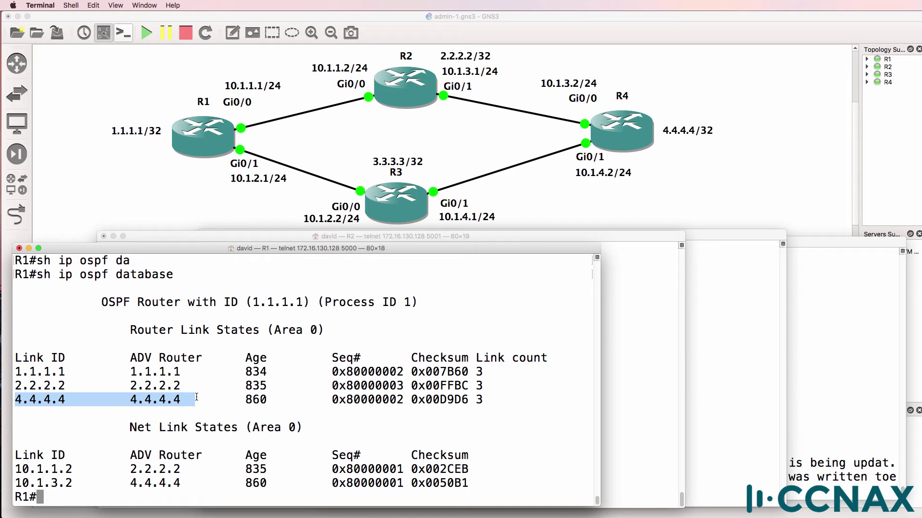
click(196, 397)
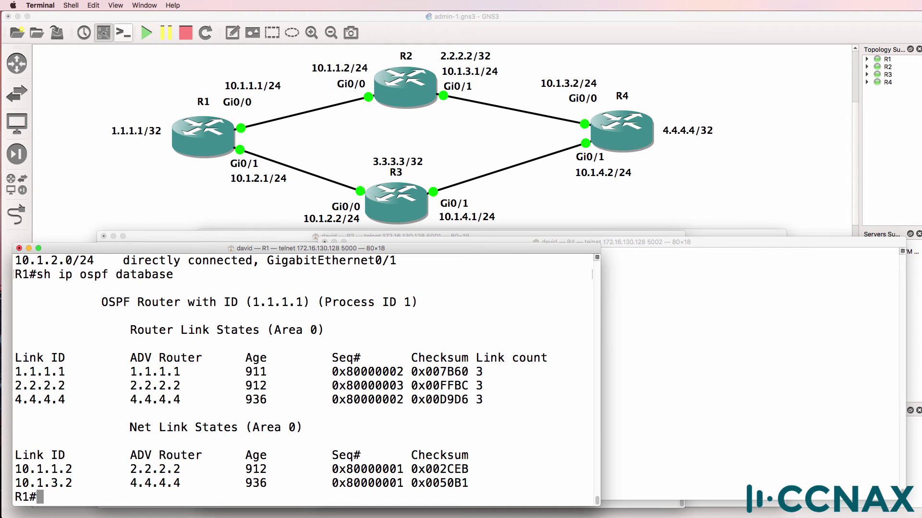
Show R1's routing table, highlighting EIGRP 4.4.4.4 [90/131072] against OSPF 2.2.2.2.
text(sh ip route)
key(Return)
key(space)
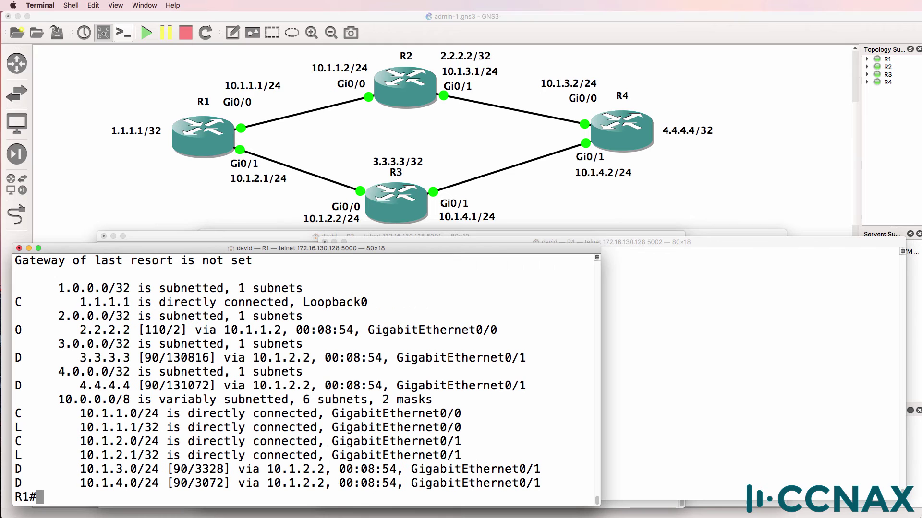
drag(15, 385, 555, 382)
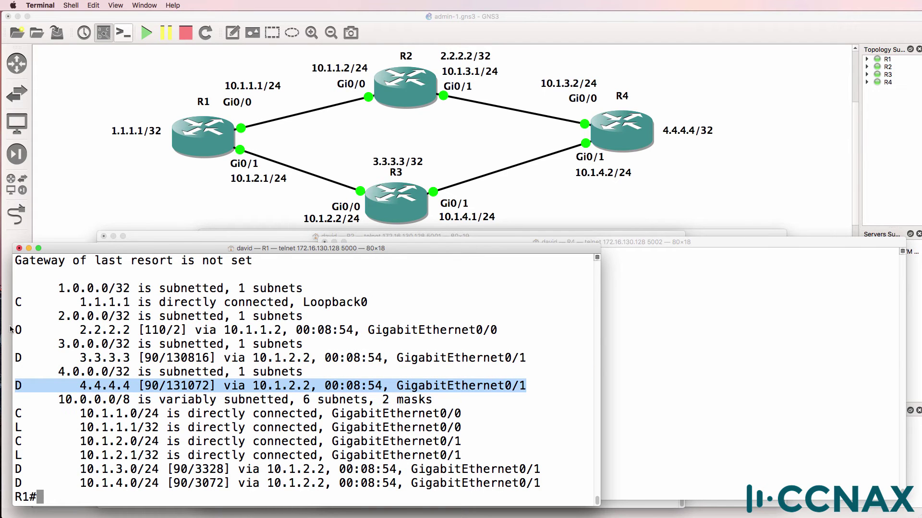
drag(15, 330, 510, 331)
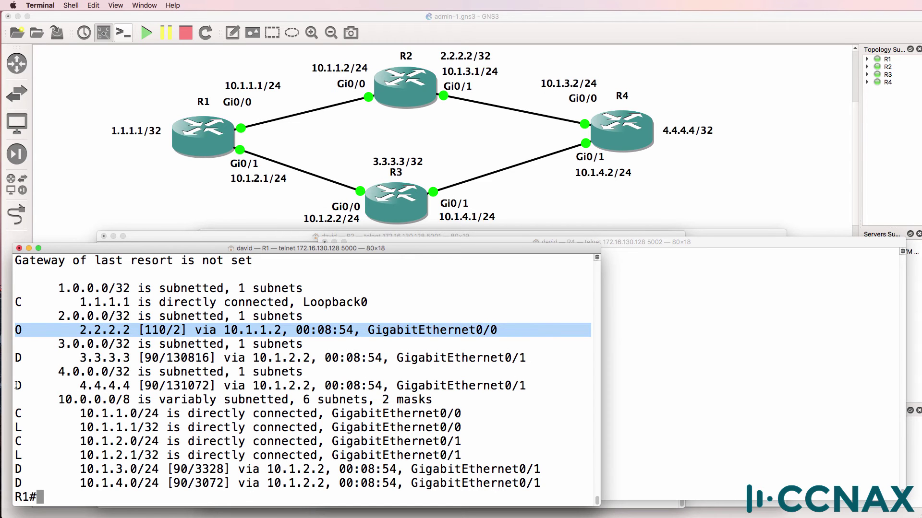
drag(15, 385, 547, 383)
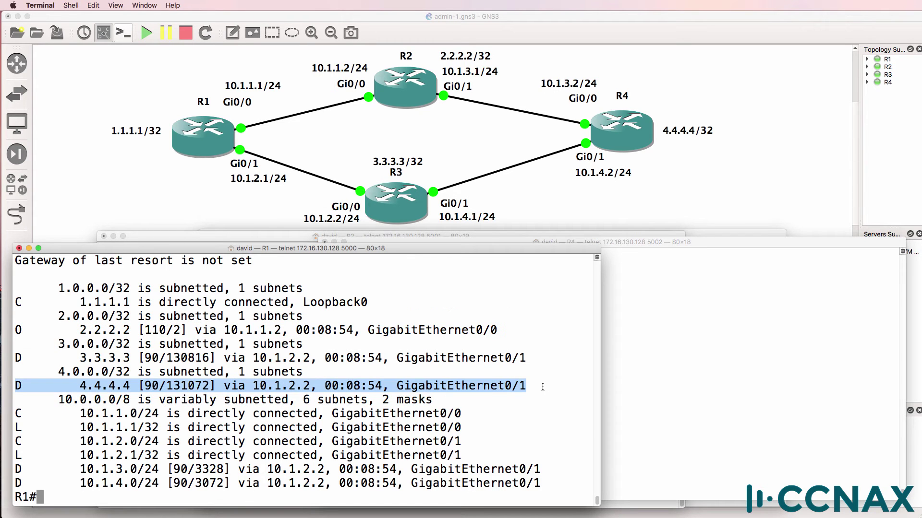
List R1's OSPF interfaces in brief, highlighting the Gi0/1 and Gi0/0 rows.
text(sh )
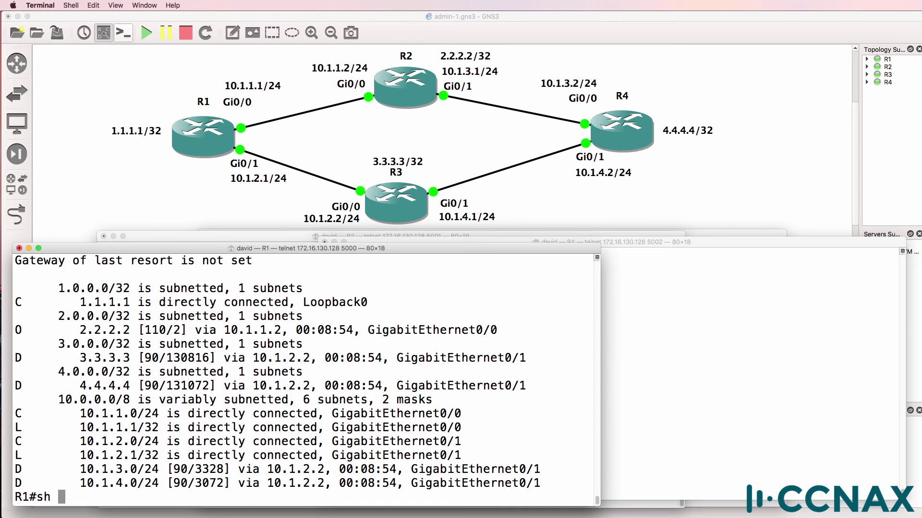
text(ip ospf int br)
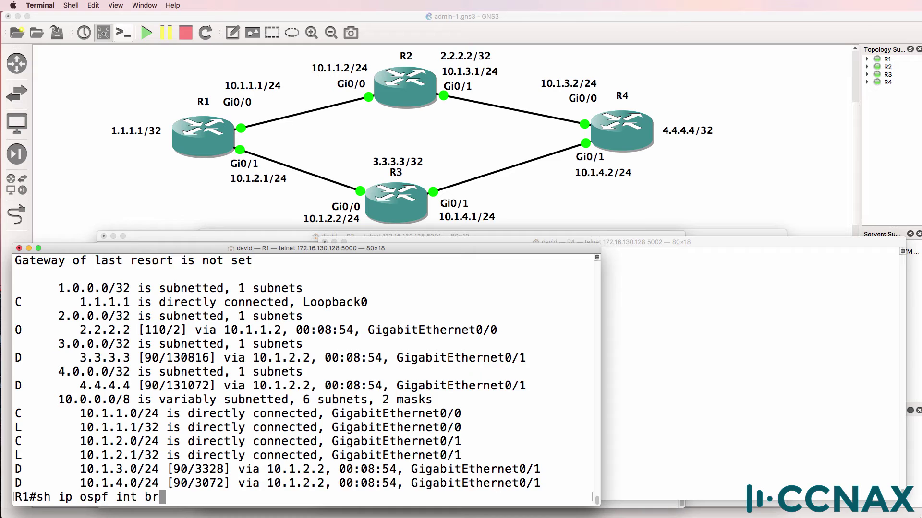
key(Tab)
key(Return)
drag(15, 469, 549, 478)
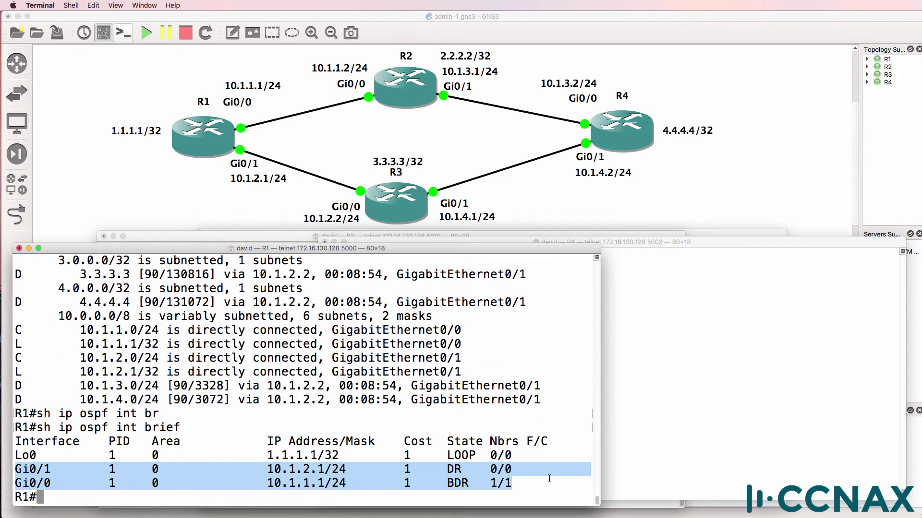
Show R1's OSPF neighbors, highlighting neighbor 2.2.2.2.
text(sh ip )
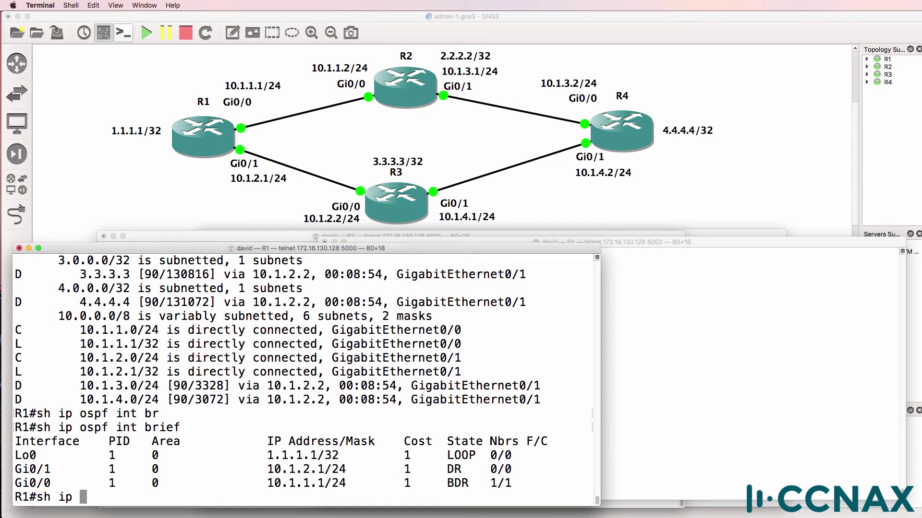
text(ospf nei)
key(Return)
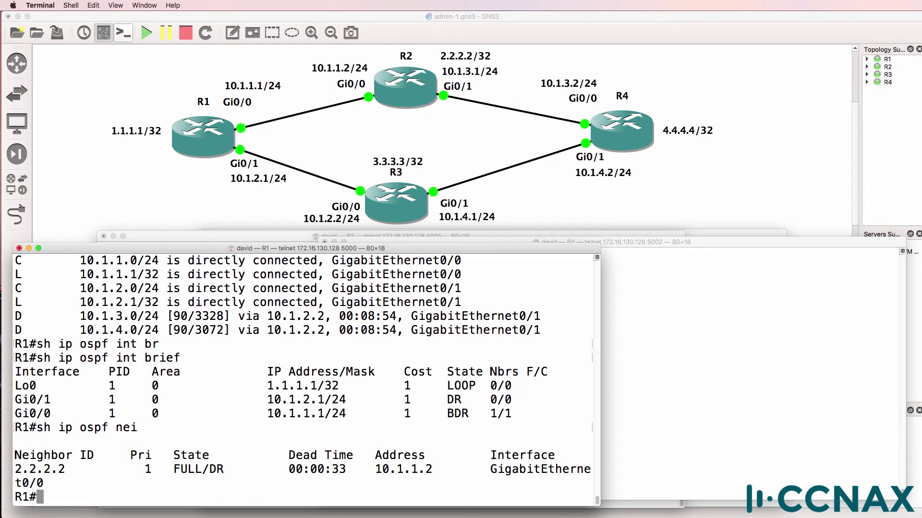
drag(77, 473, 5, 471)
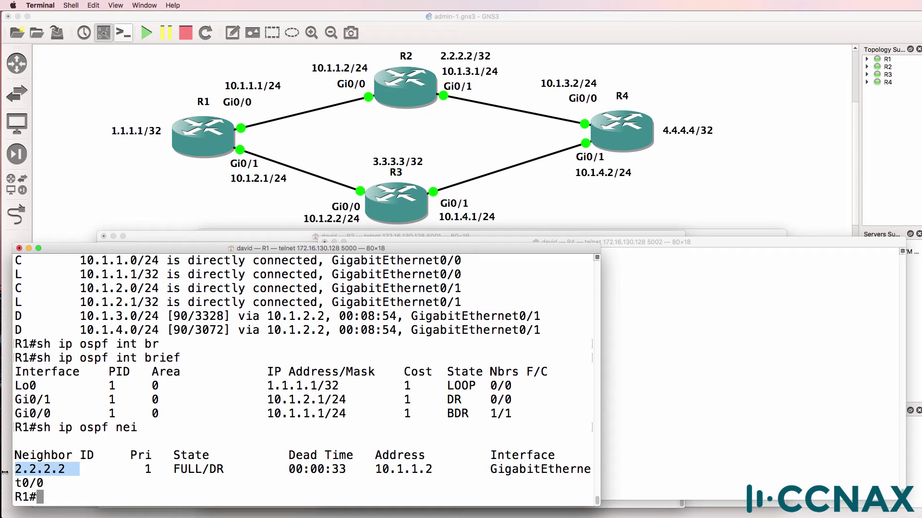
Show R1's EIGRP neighbors, highlighting neighbor 10.1.2.2 on Gi0/1.
text(sh ip ei)
key(Tab)
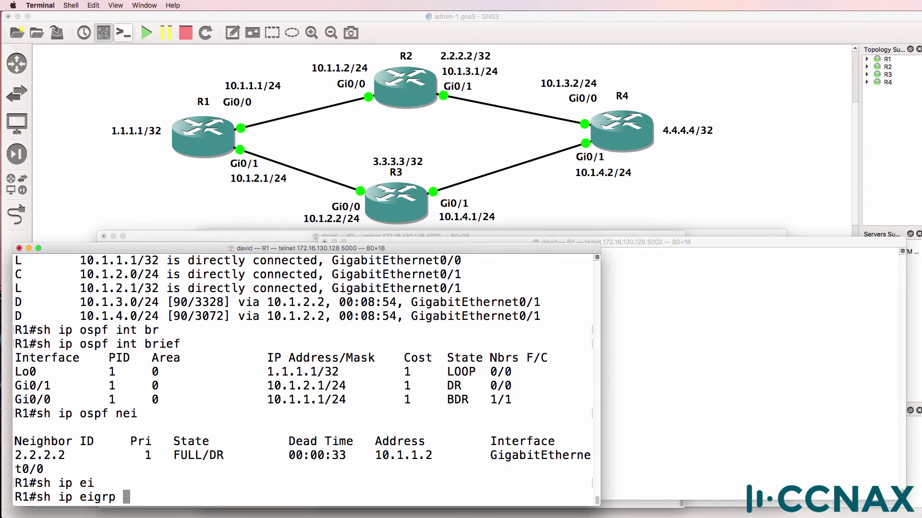
text(nei)
key(Return)
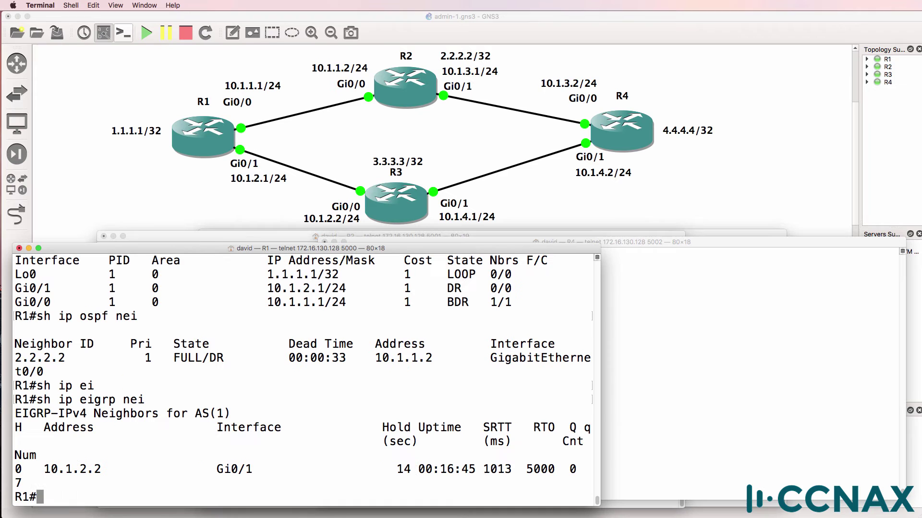
drag(42, 465, 115, 465)
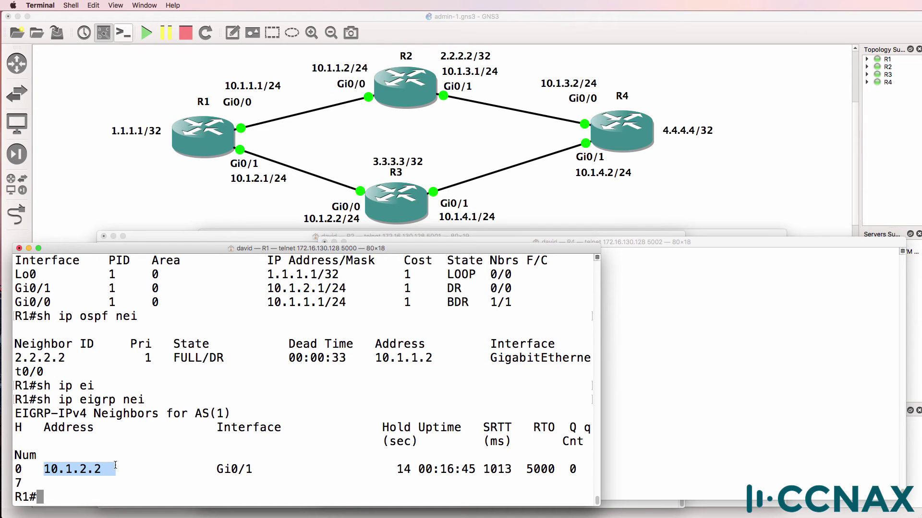
On R2, enter privileged mode, run 'show ip protocols' and highlight the OSPF section.
key(super+grave)
key(Return)
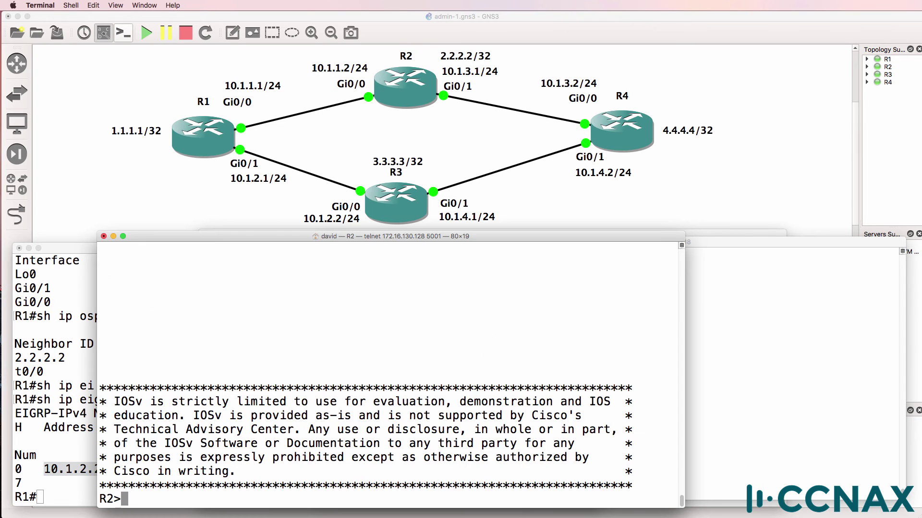
text(en)
key(Return)
text(sh ip)
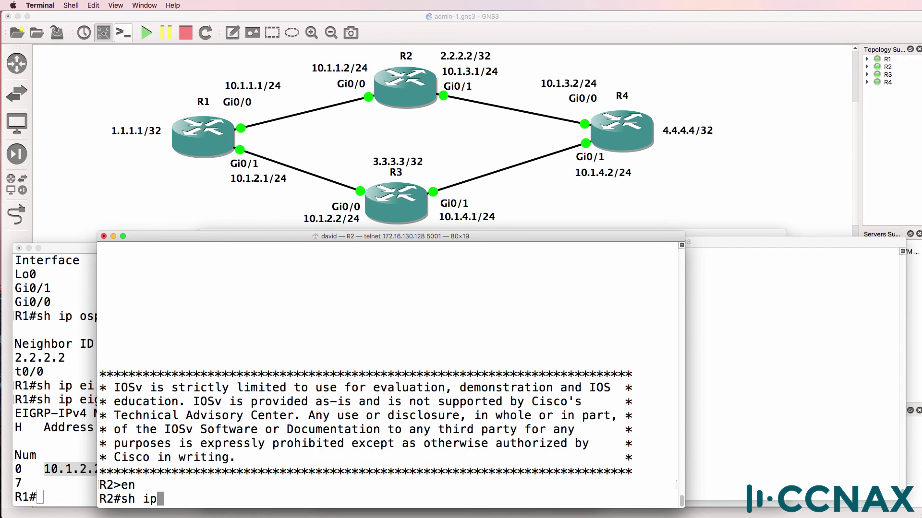
text( prot)
key(Tab)
key(Return)
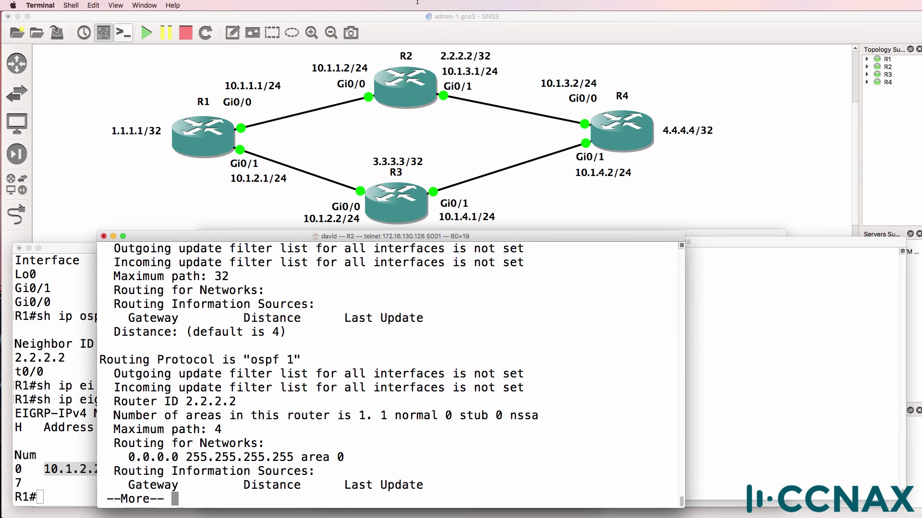
key(space)
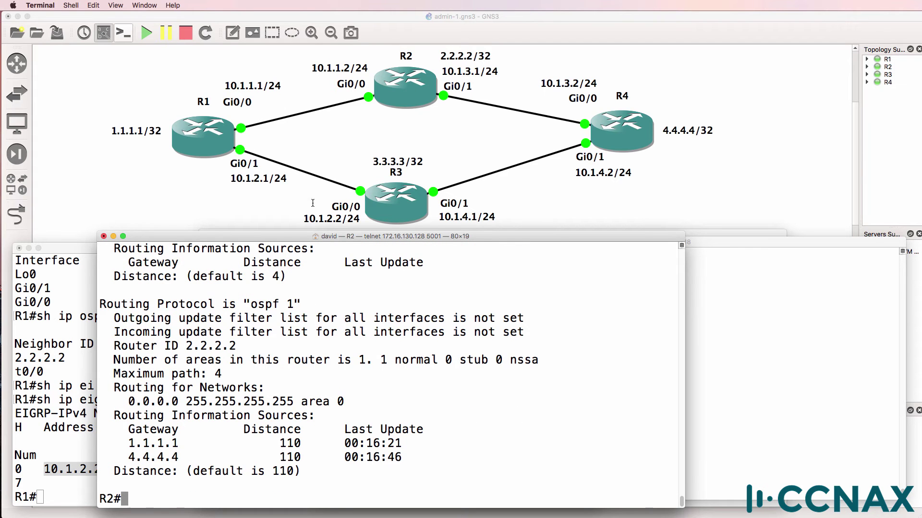
drag(134, 288, 672, 505)
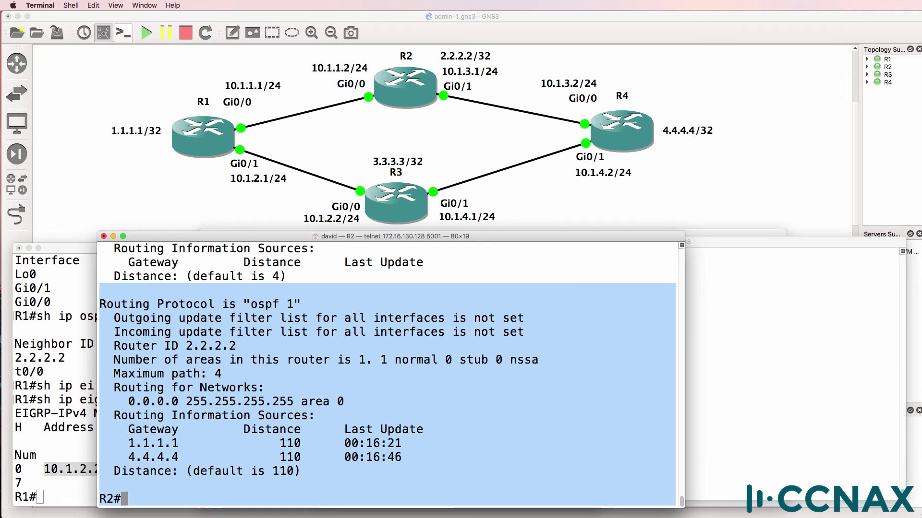
On R3, run 'show ip protocols' and mark the EIGRP 1 process and RIP section.
click(699, 233)
key(Return)
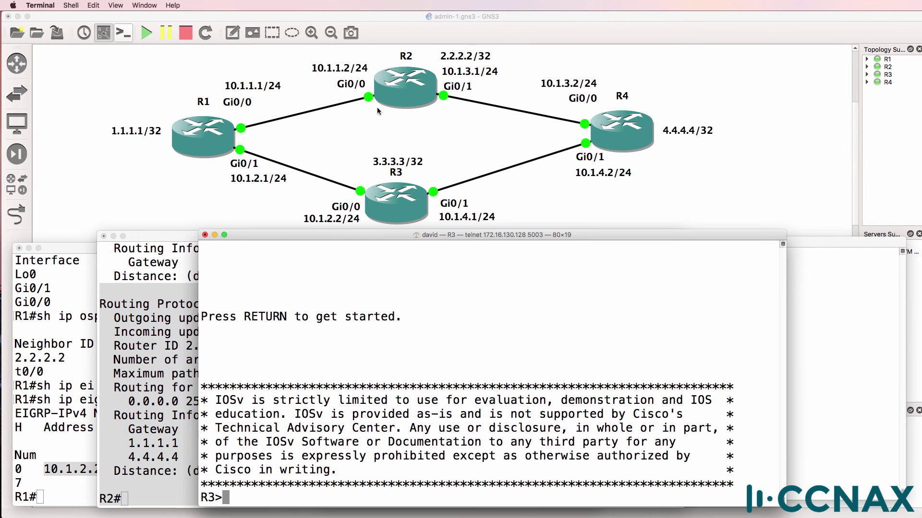
text(en)
key(Return)
text(sh ip prot)
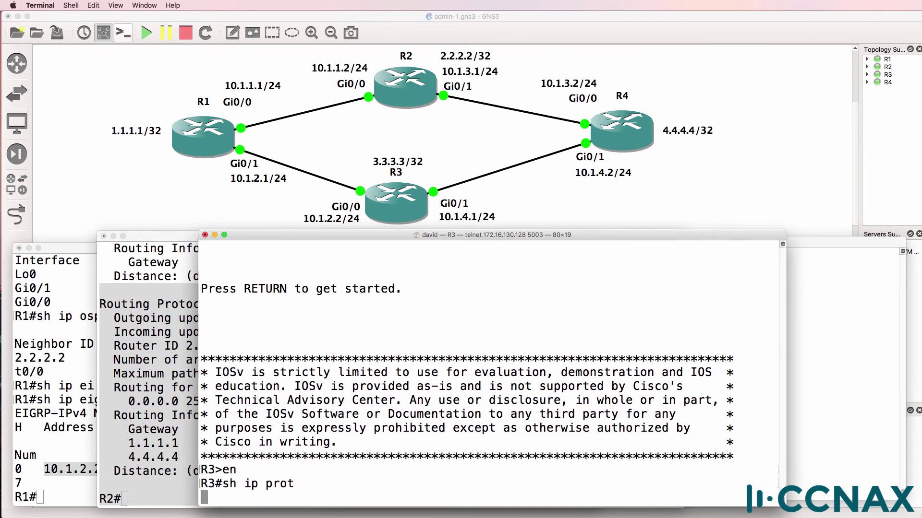
key(Return)
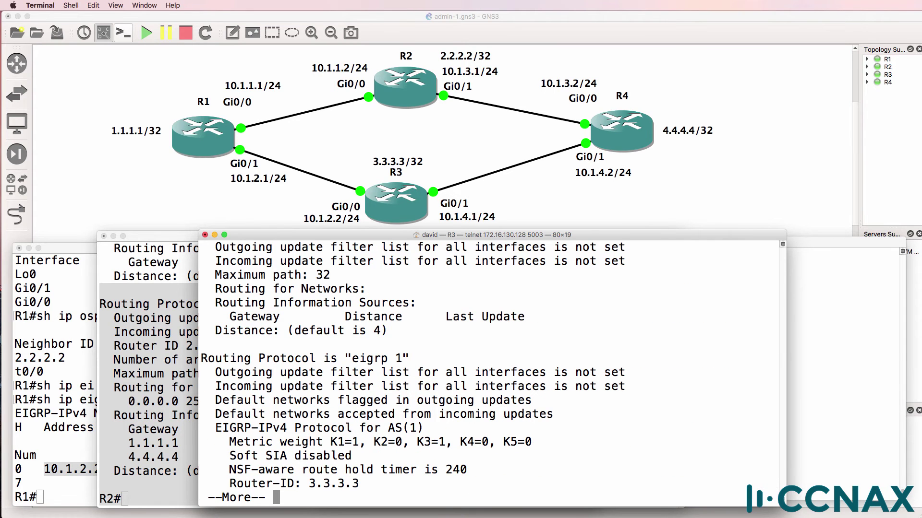
drag(338, 358, 410, 358)
key(space)
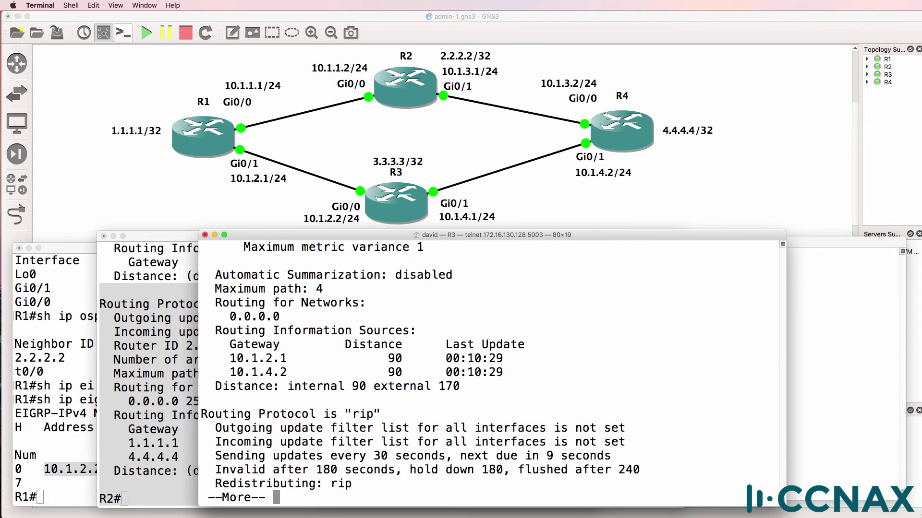
drag(317, 416, 385, 415)
key(space)
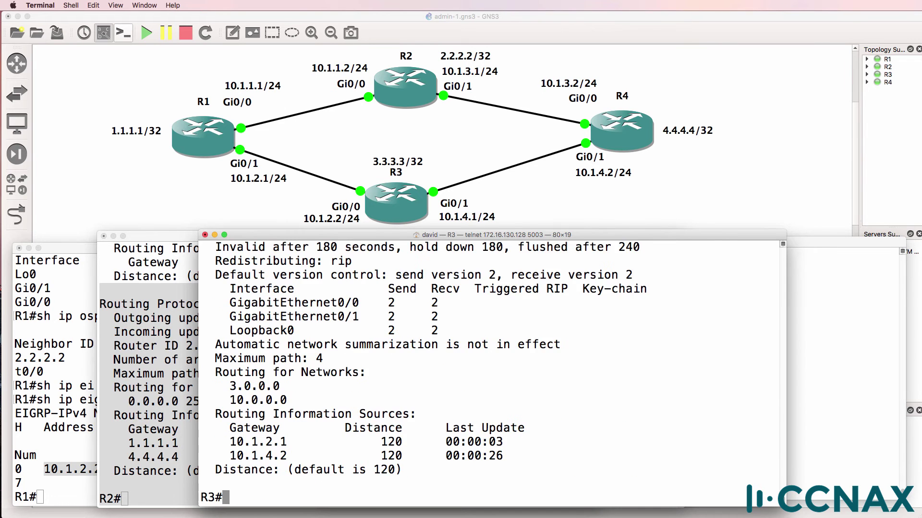
Show R2's routing table and mark the OSPF [110/2] route to 4.4.4.4 via 10.1.3.2.
click(139, 410)
text(sh ip route)
key(Return)
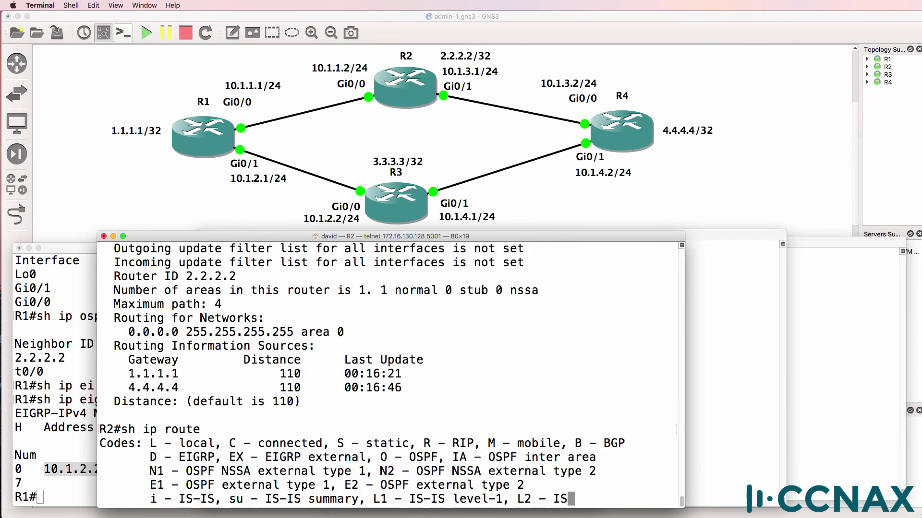
drag(137, 429, 634, 429)
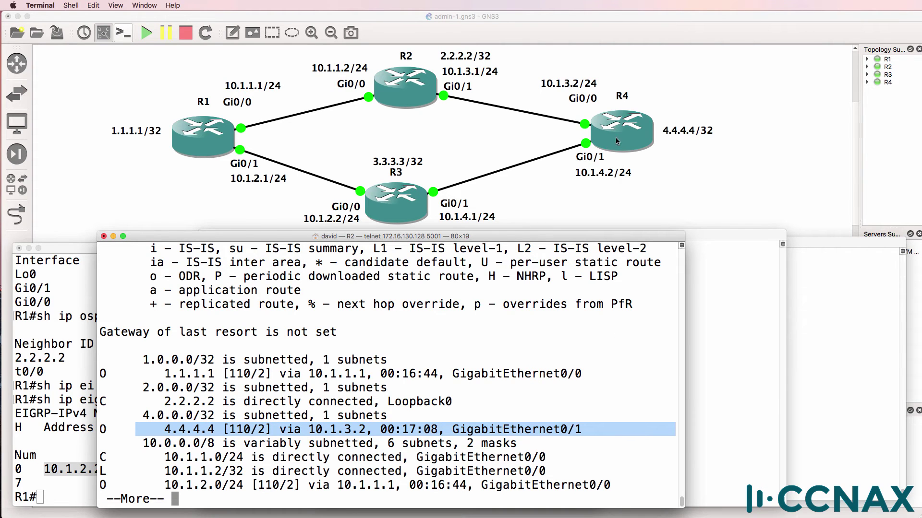
key(space)
Ping 4.4.4.4 from R2, succeeding 5/5.
text(ping )
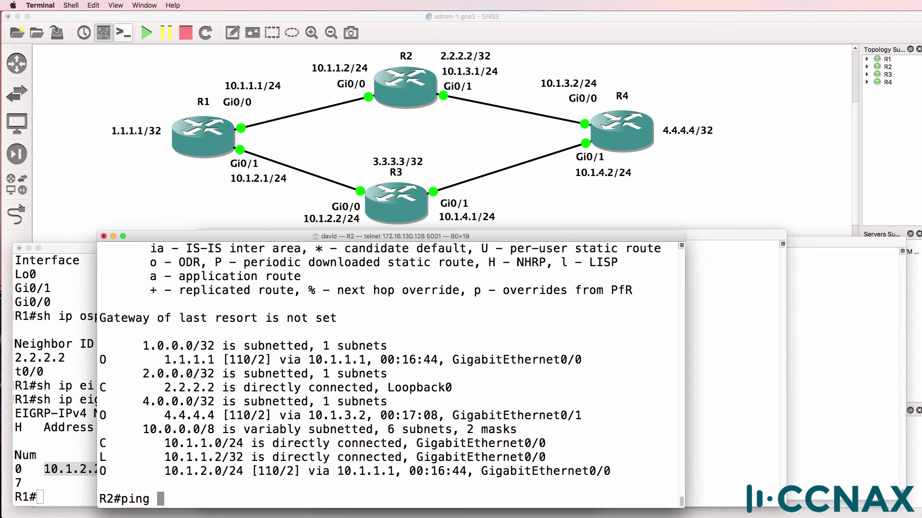
text(4.4.4.4)
key(Return)
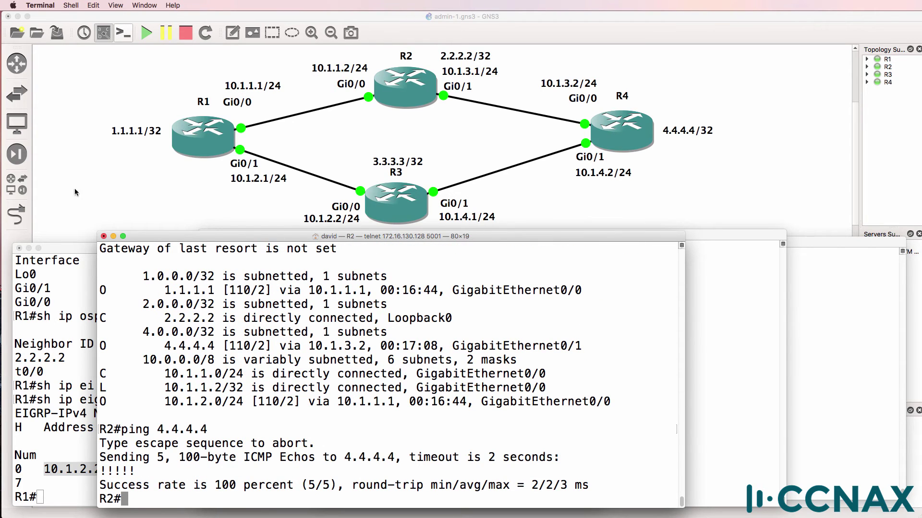
click(64, 342)
Display R1's routing table and mark 4.4.4.4's distance 90 against 2.2.2.2's 110.
text(sh ip route)
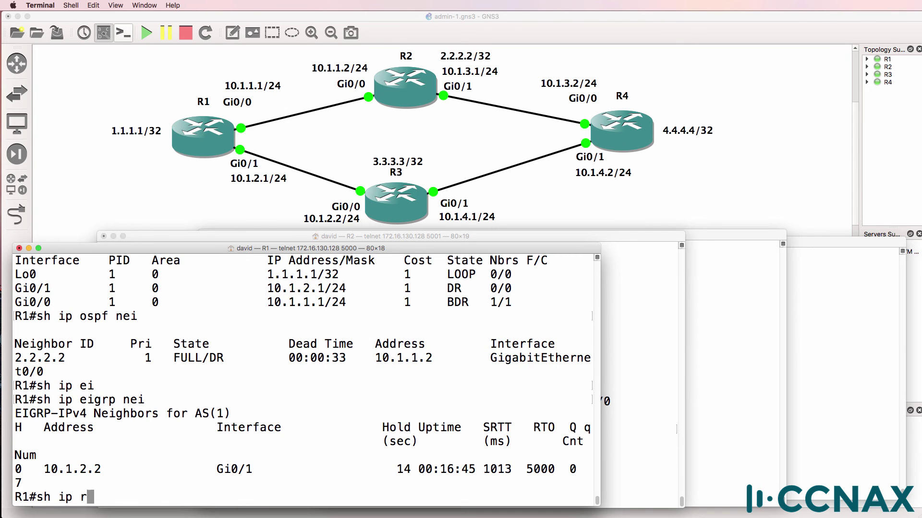
key(Return)
key(space)
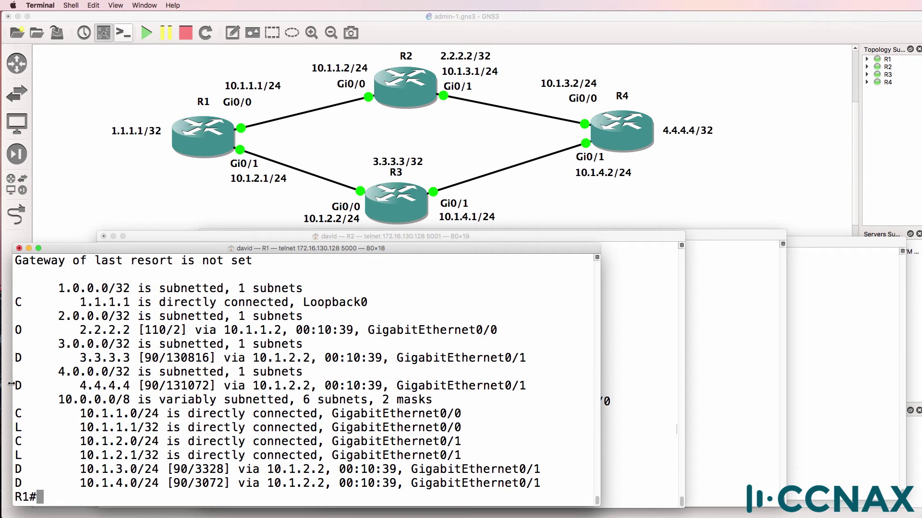
drag(18, 386, 633, 383)
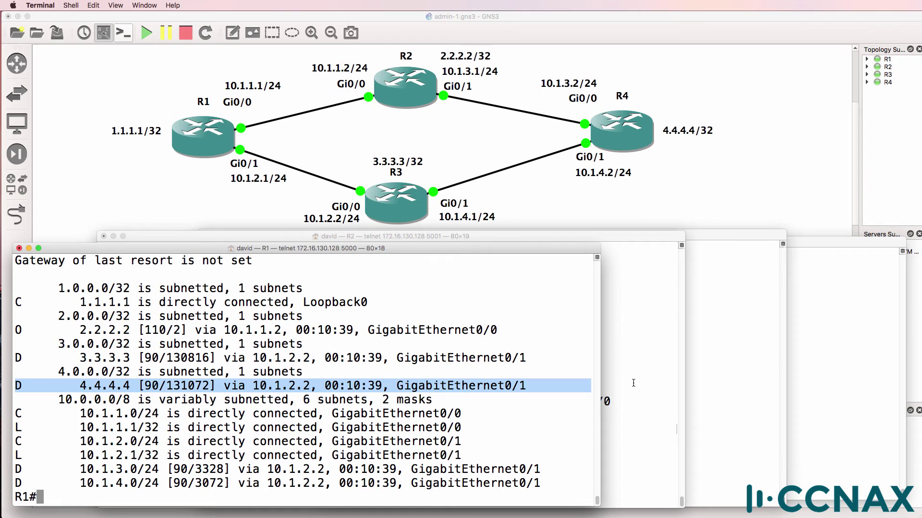
click(86, 392)
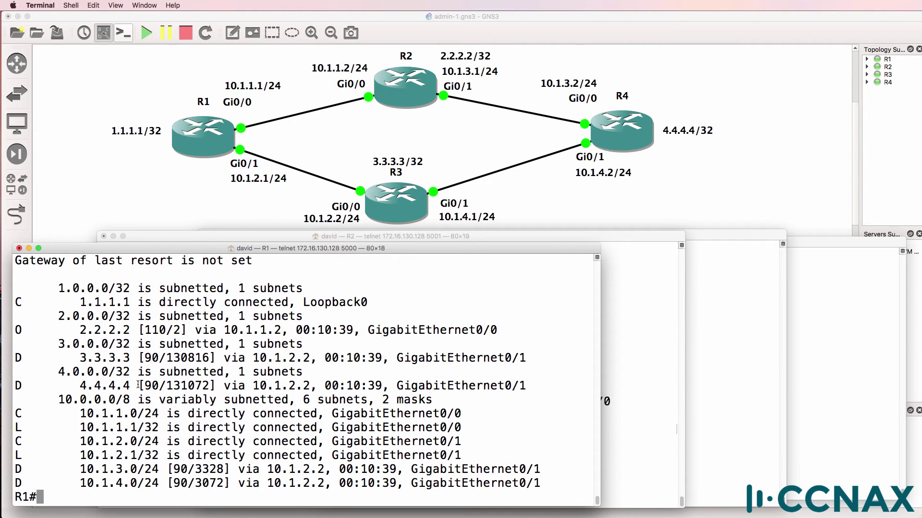
drag(144, 385, 157, 386)
drag(144, 330, 164, 331)
Re-mark the EIGRP [90] routes to 3.3.3.3 and 4.4.4.4 against the OSPF [110] route to 2.2.2.2.
drag(145, 359, 160, 358)
drag(145, 330, 164, 357)
click(165, 358)
drag(65, 385, 558, 383)
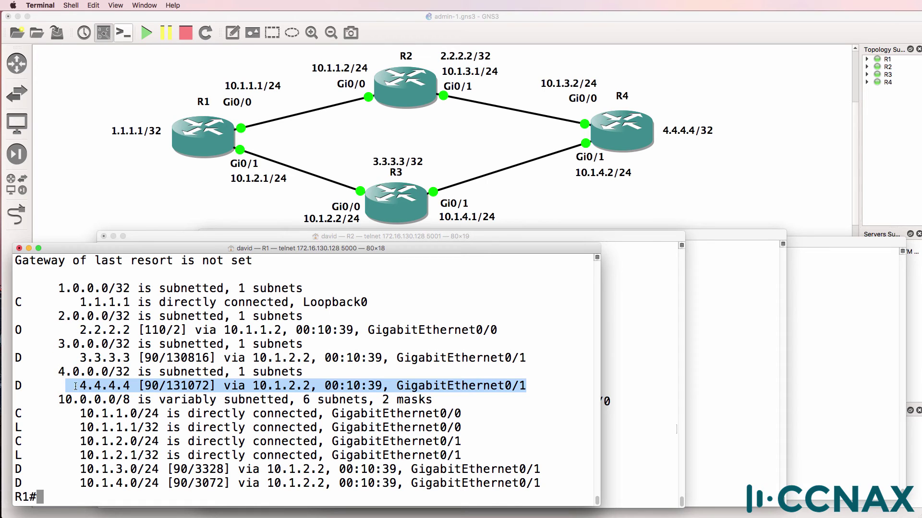
click(146, 386)
drag(146, 386, 157, 387)
drag(145, 330, 166, 332)
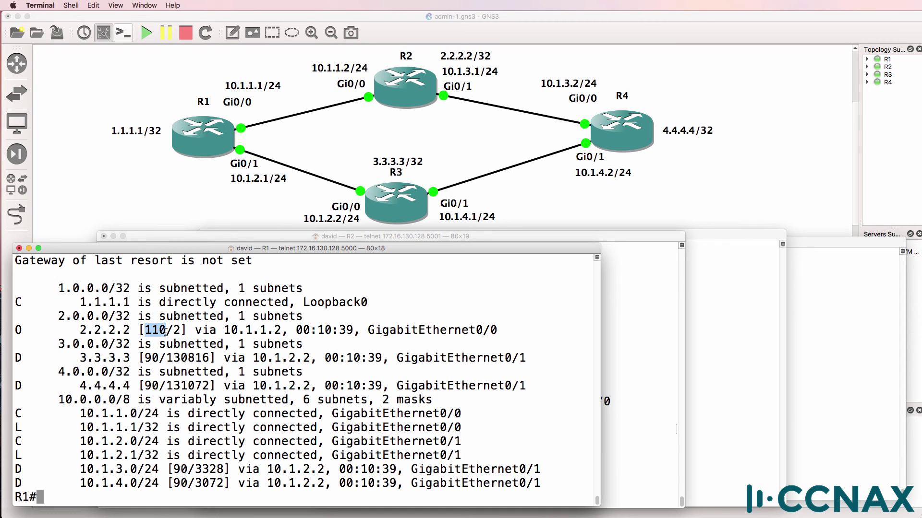
drag(17, 356, 564, 390)
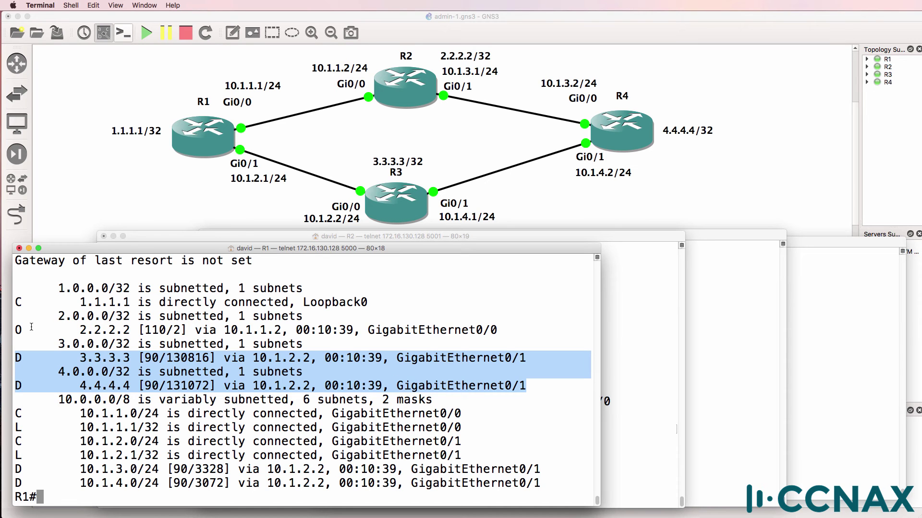
drag(17, 328, 526, 335)
drag(16, 386, 564, 381)
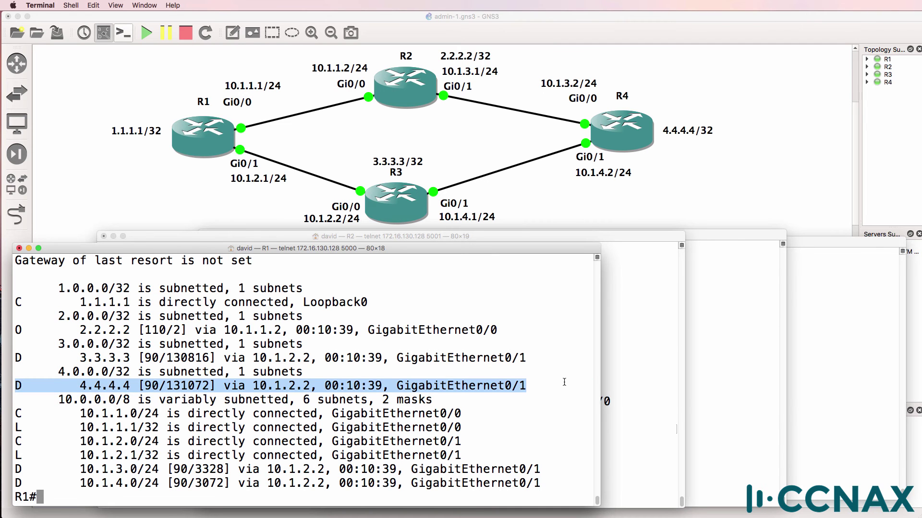
Show R3's EIGRP configuration with 'sh run | sec eigrp' and mark its lines.
click(706, 342)
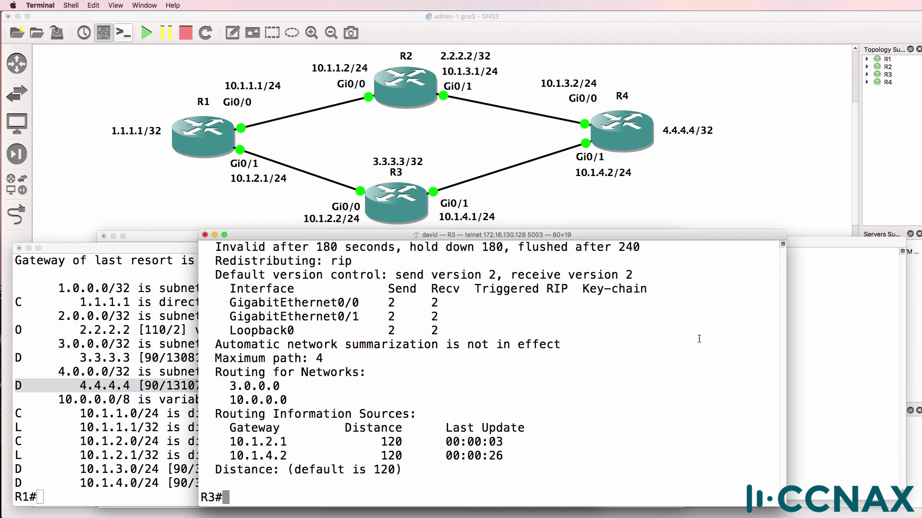
text(sh run | sec eigrp)
key(Return)
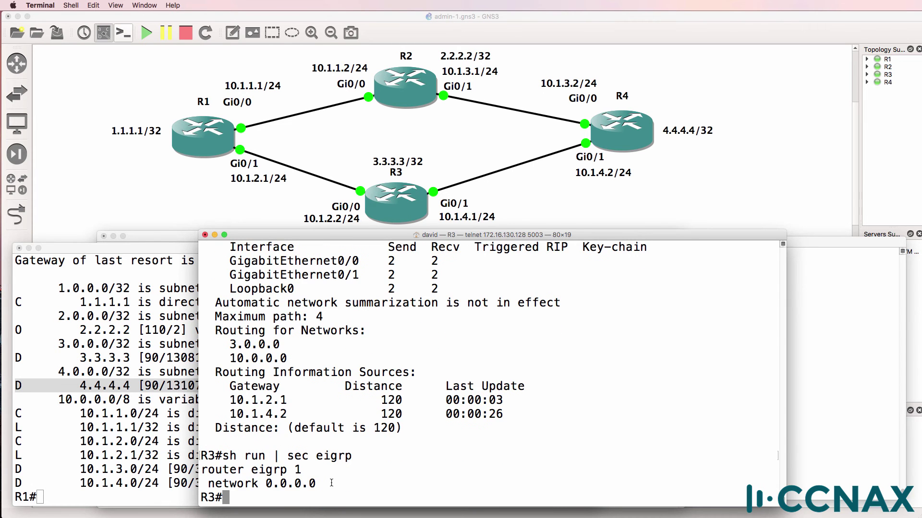
drag(331, 482, 193, 475)
Shut down R3's interface GigabitEthernet0/1 from configuration mode.
text(conf t)
key(Return)
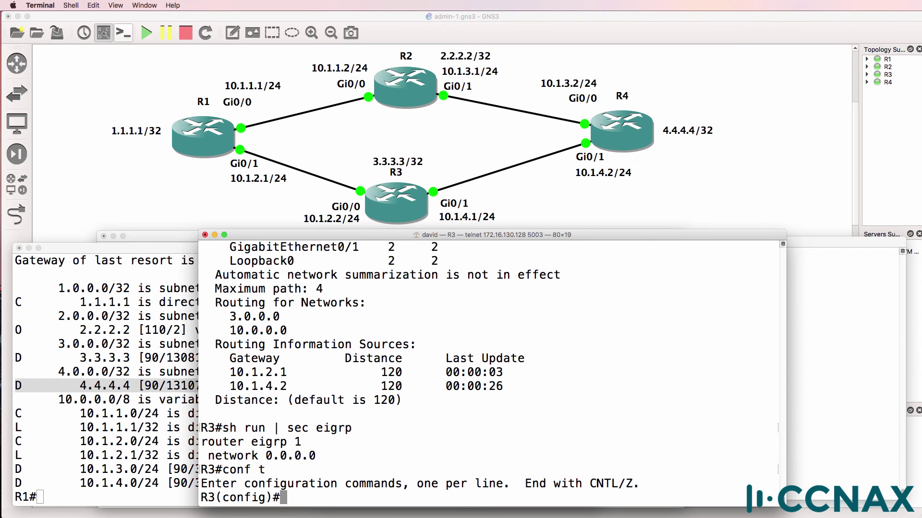
text(int f0/0)
key(BackSpace)
key(BackSpace)
key(BackSpace)
key(BackSpace)
text(g0/1)
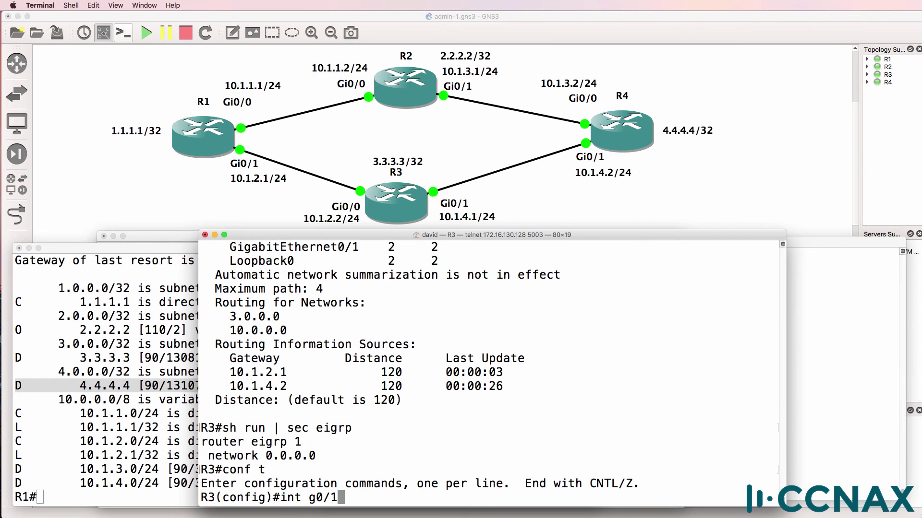
key(Return)
text(shut)
key(Return)
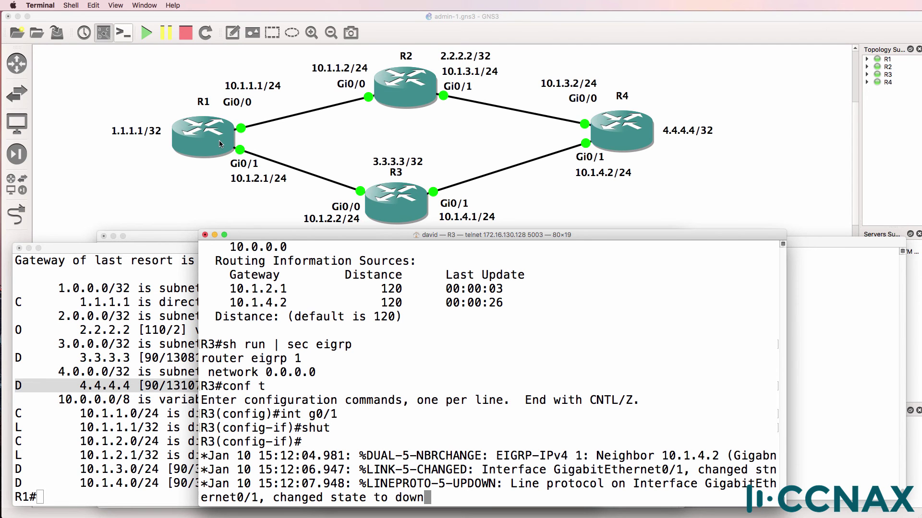
Show R1's routing table and mark the new OSPF [110/3] route to 4.4.4.4 via 10.1.1.2.
click(171, 352)
text(s)
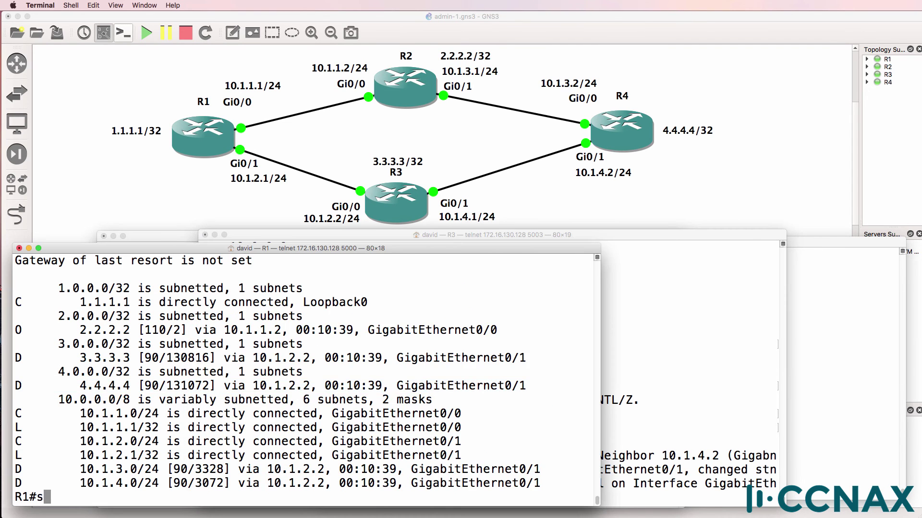
text(h ip route)
key(Return)
key(space)
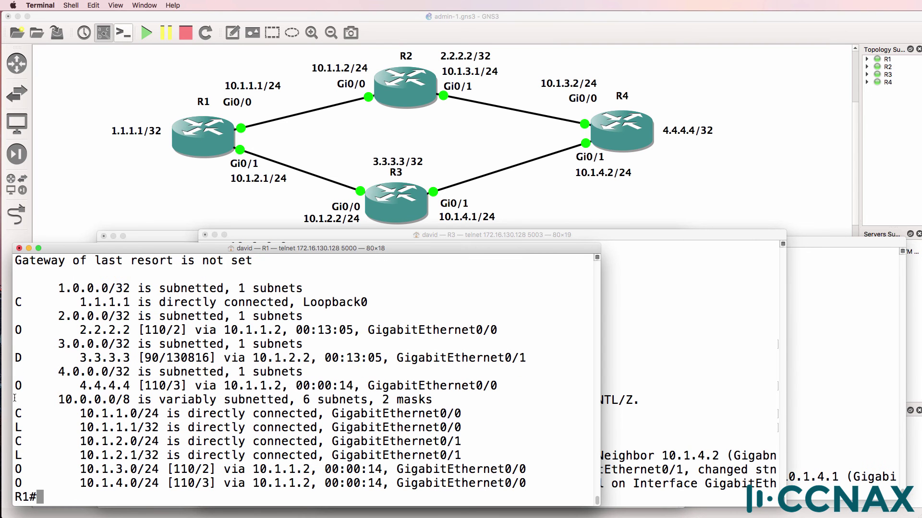
drag(15, 385, 426, 400)
triple_click(550, 381)
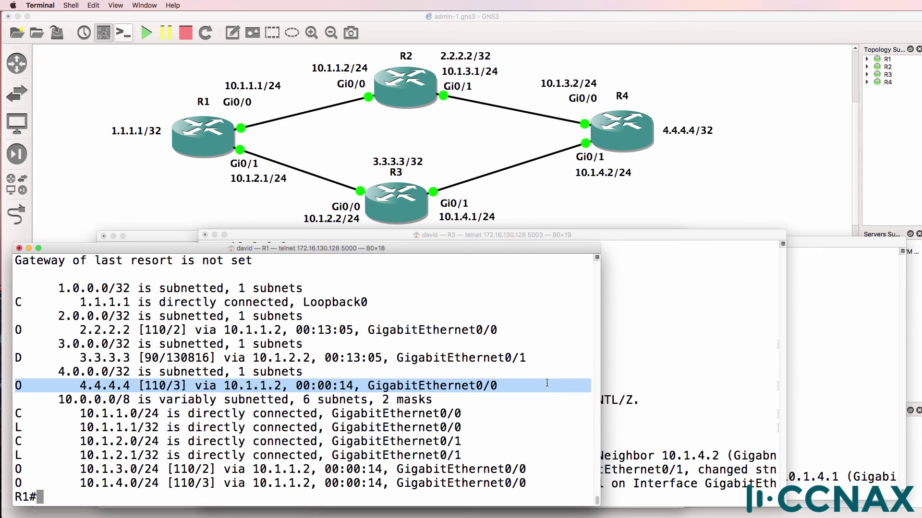
Traceroute from R1 to 4.4.4.4, passing 10.1.1.2 then 10.1.3.2.
text(tr)
key(Tab)
text(4.4.4.4)
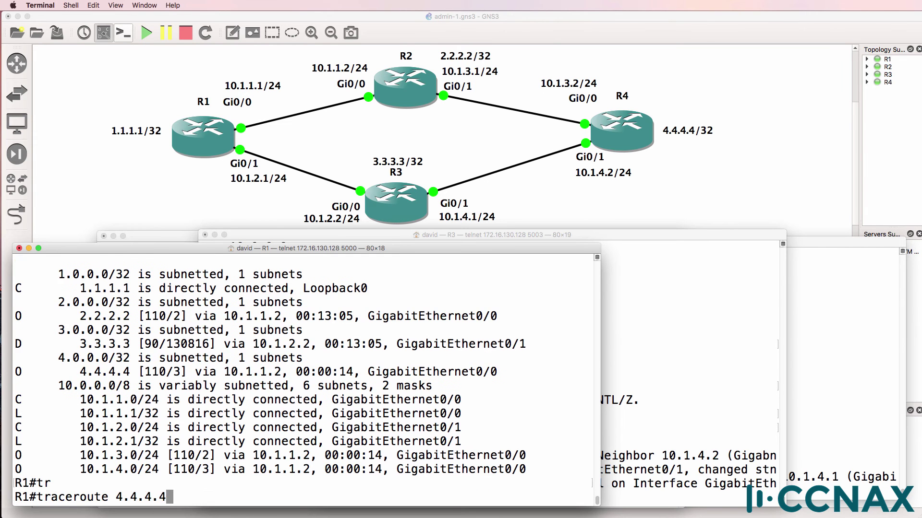
key(Return)
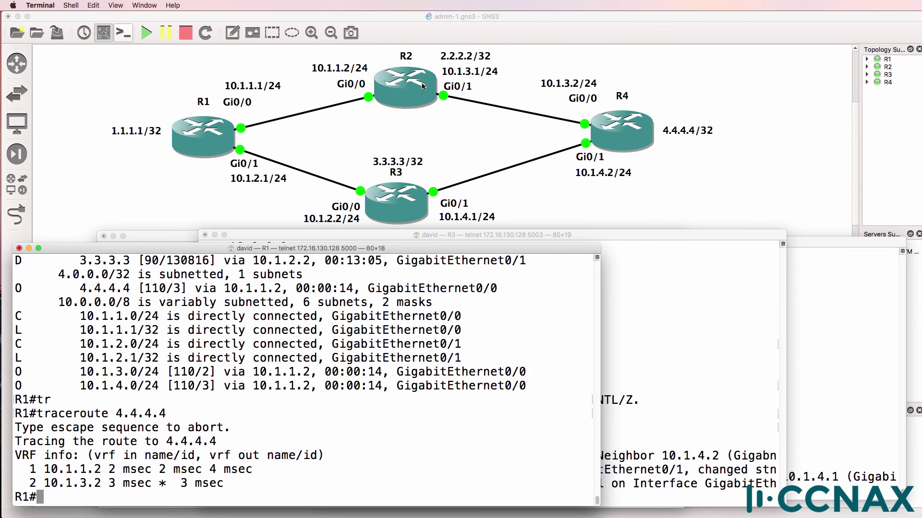
click(672, 312)
Re-enable R3's Gi0/1 with 'no shut' and rerun 'show ip route' on R1.
key(Return)
text(no shut)
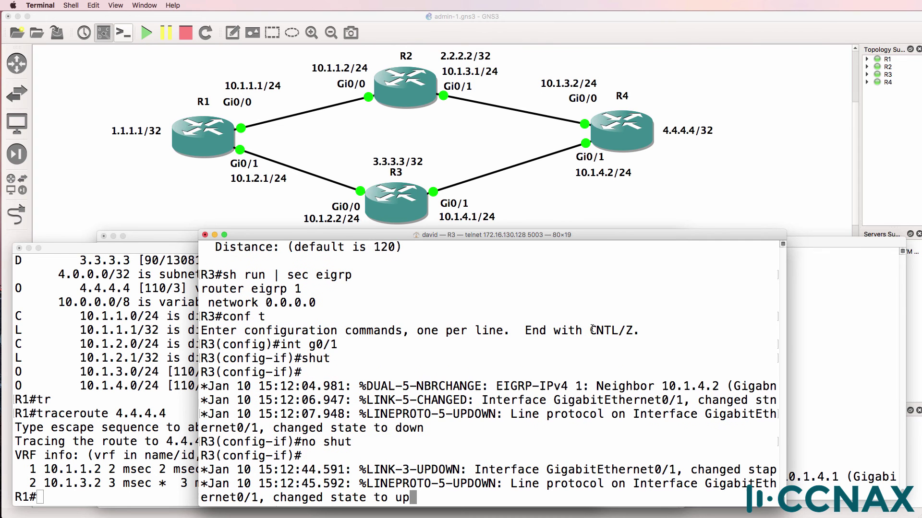
click(102, 487)
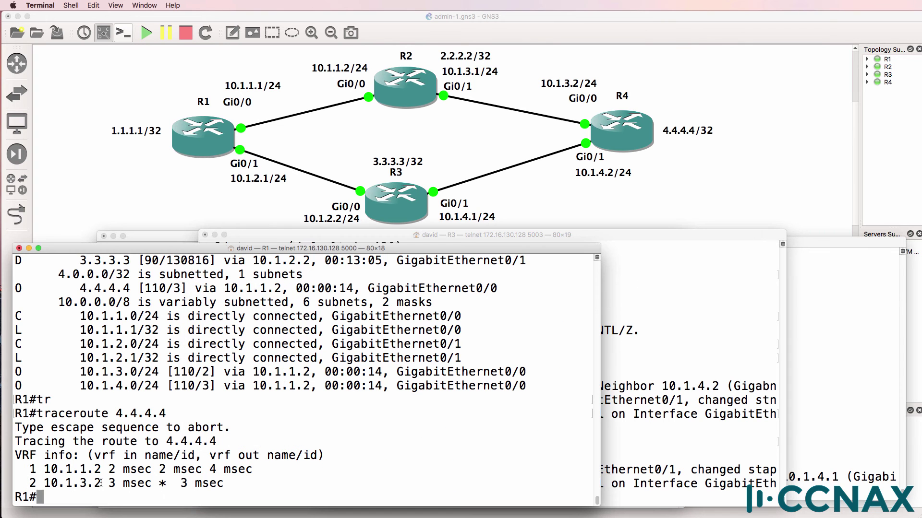
key(Up)
key(Up)
key(Return)
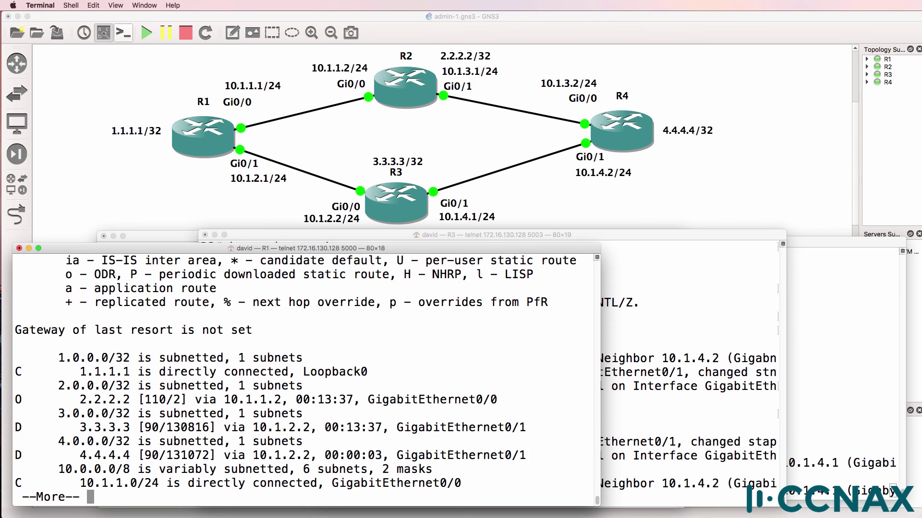
Highlight the restored D 4.4.4.4 [90/131072] route, comparing its distance 90 with 2.2.2.2's 110.
drag(15, 455, 549, 456)
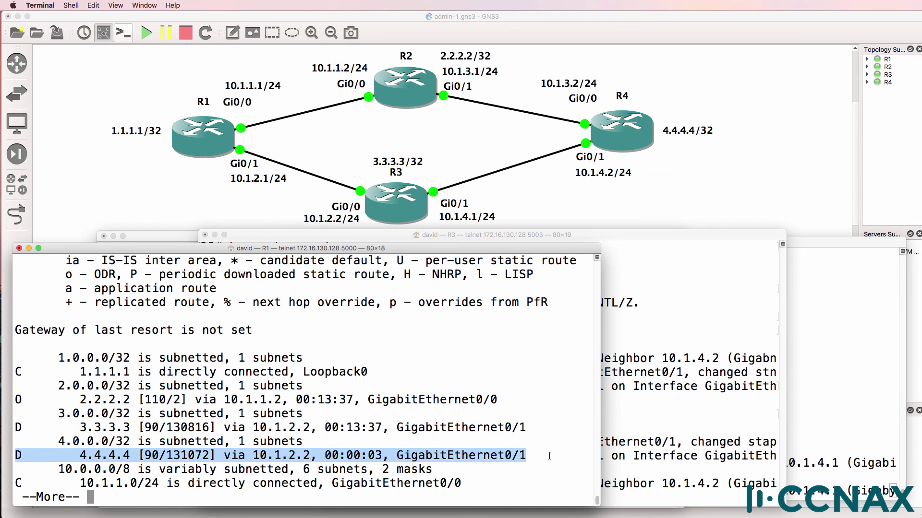
key(space)
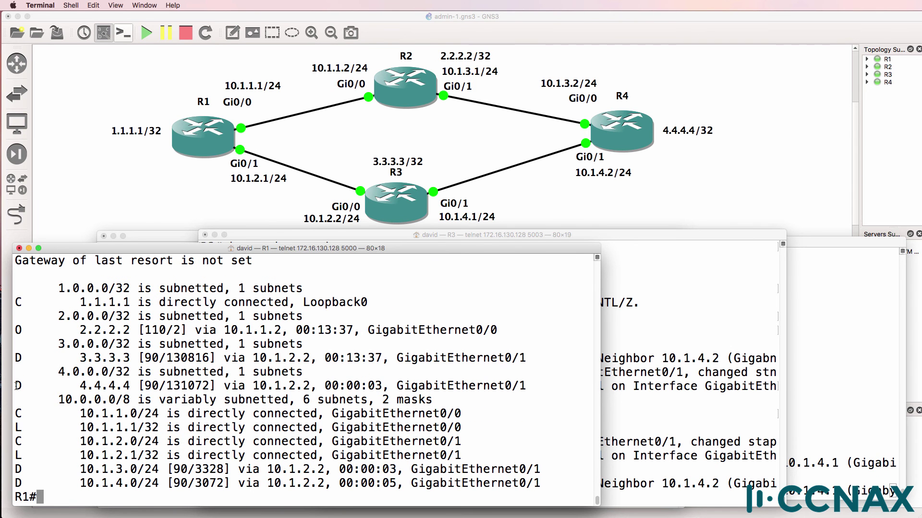
drag(14, 386, 595, 384)
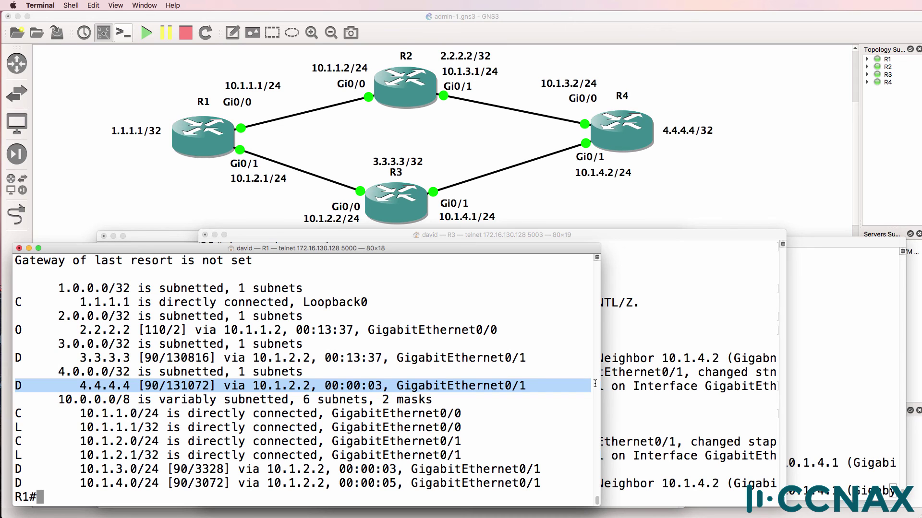
click(144, 384)
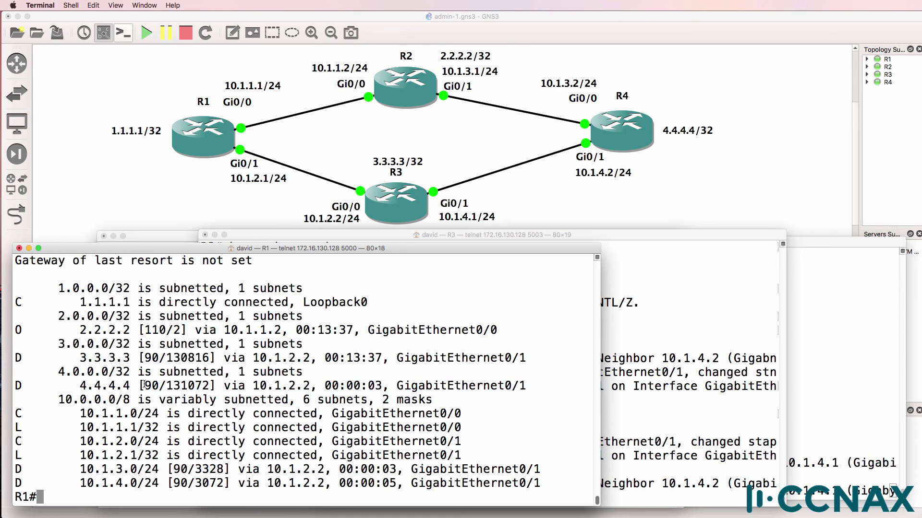
double_click(146, 385)
drag(144, 330, 168, 329)
drag(79, 386, 625, 384)
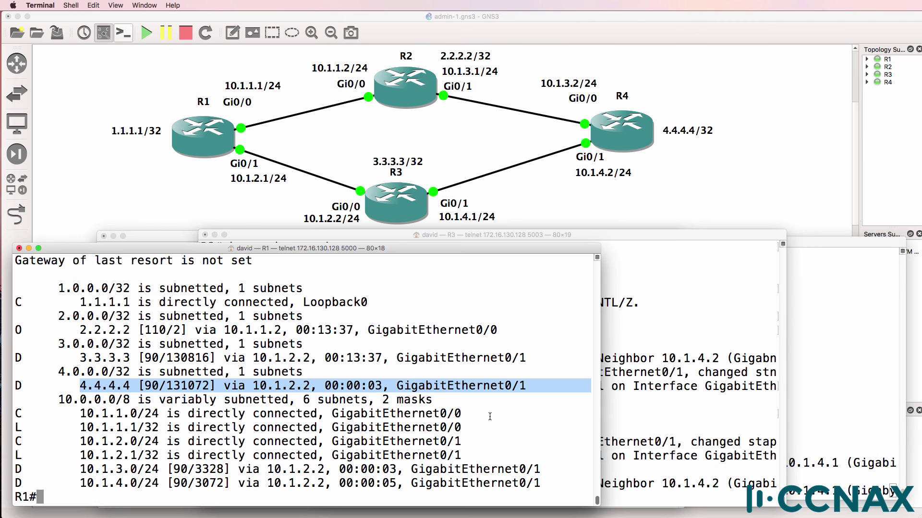
Shut down R3's Gi0/1 interface with the shut command.
click(645, 358)
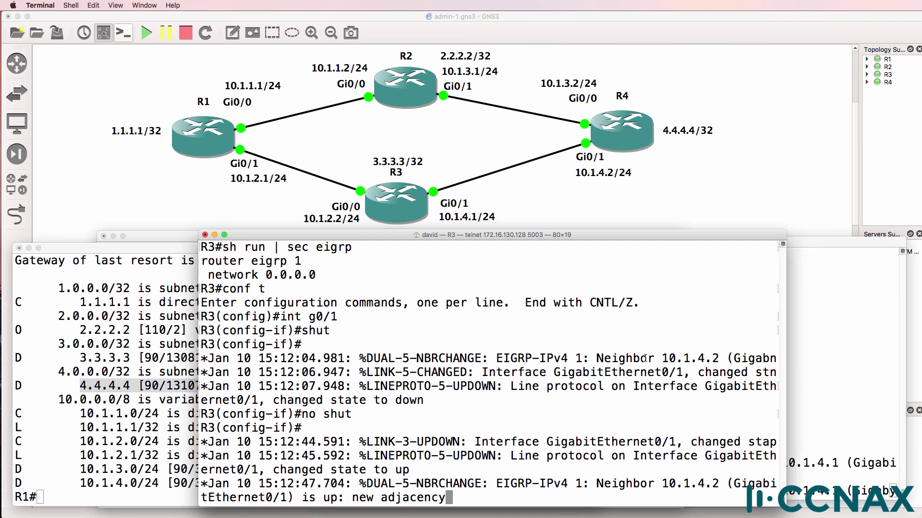
key(Return)
text(no)
key(BackSpace)
key(BackSpace)
text(shut)
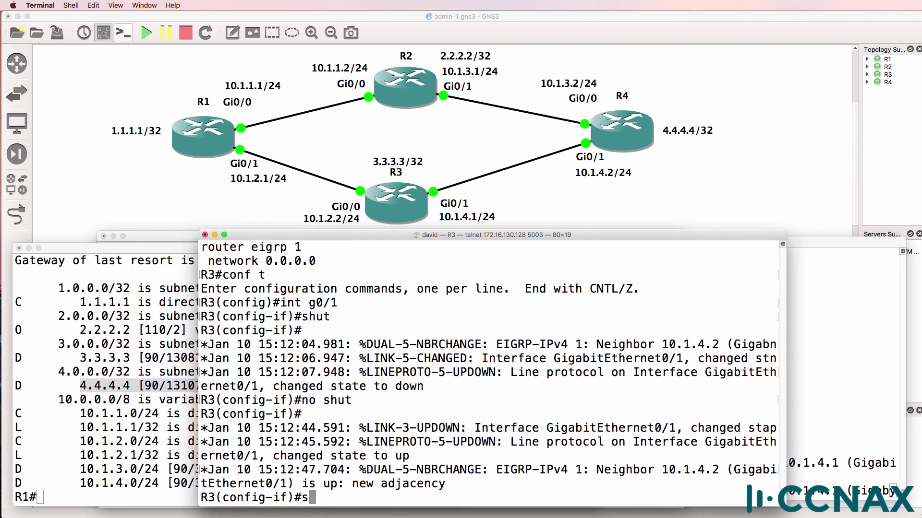
key(Return)
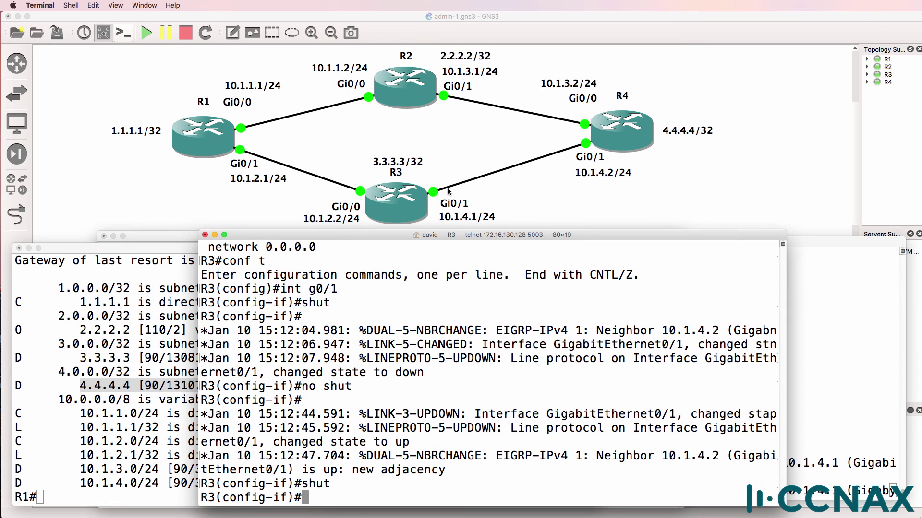
Rerun show ip route on R1 to see 4.4.4.4 now learned via OSPF [110/3].
click(60, 396)
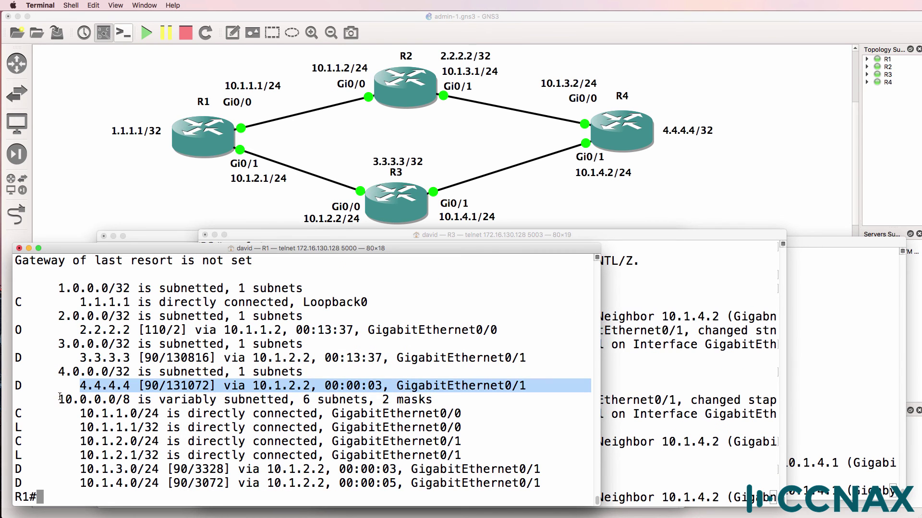
drag(58, 388, 524, 384)
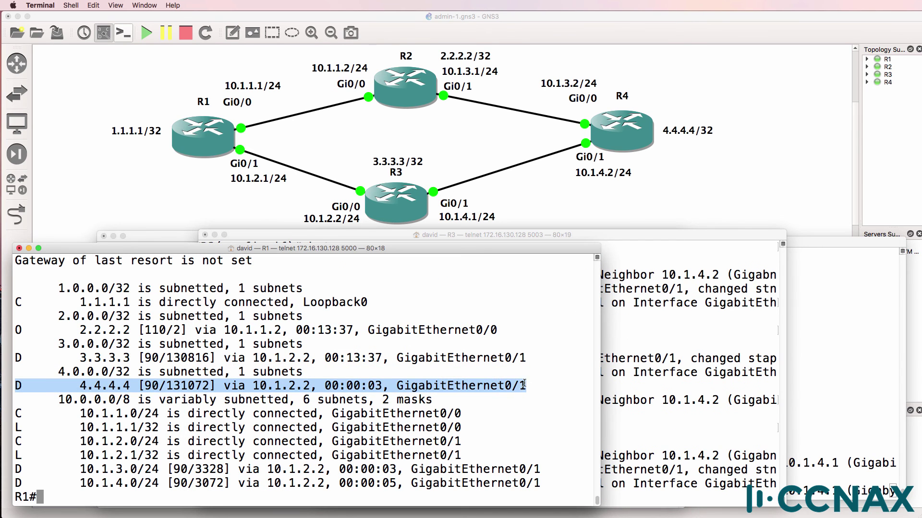
key(Up)
key(Up)
key(Down)
key(Return)
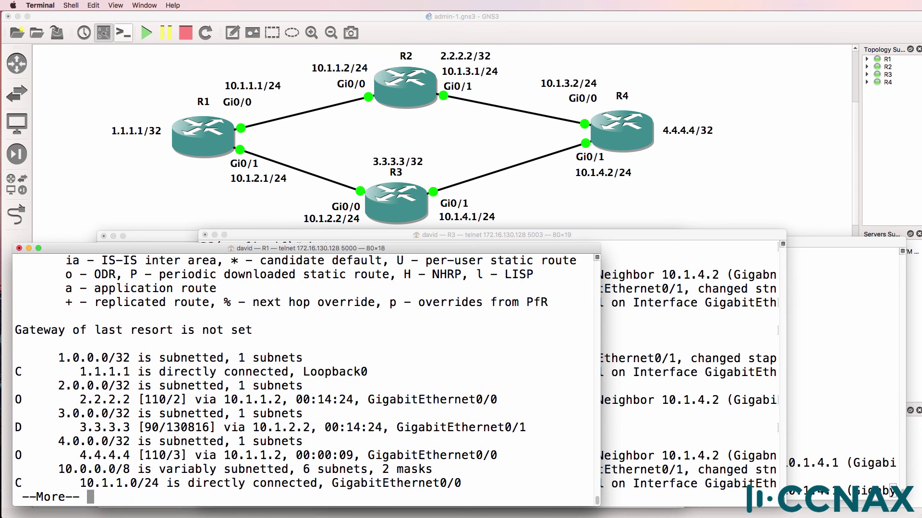
key(space)
drag(14, 385, 512, 389)
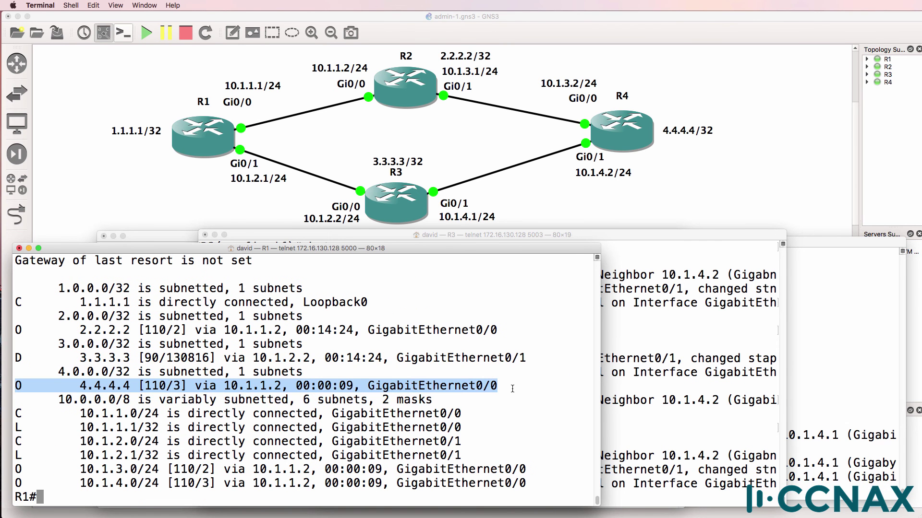
Traceroute from R1 to 4.4.4.4, confirming the path through 10.1.1.2 then 10.1.3.2.
text(tr)
key(Tab)
text(4.)
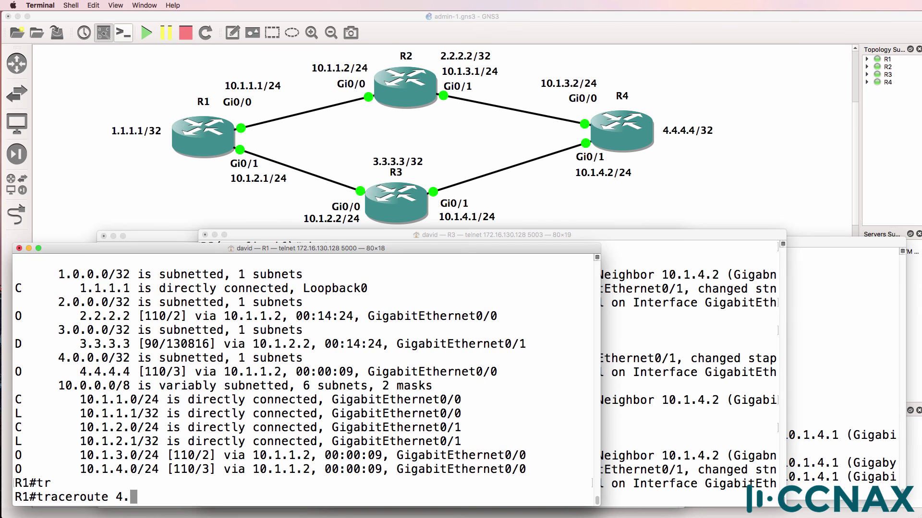
text(4.4.4)
key(Return)
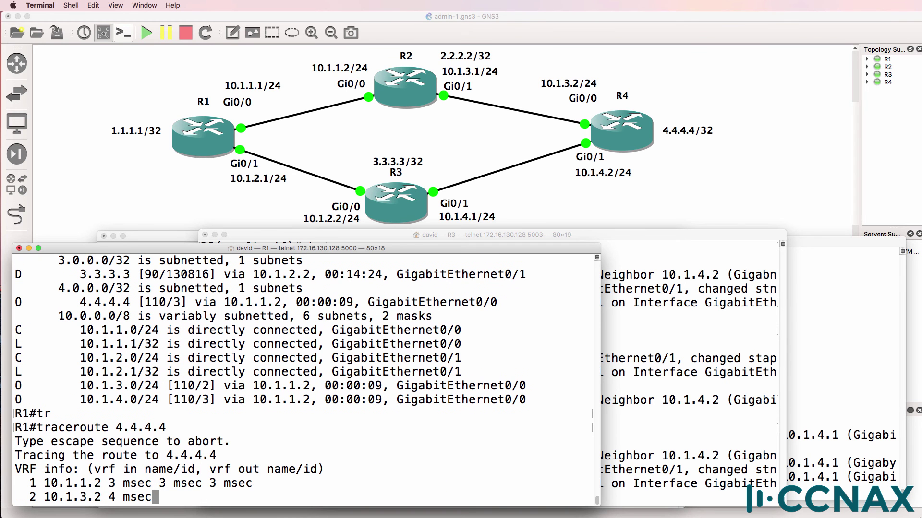
click(708, 336)
Re-enable R3's Gi0/1 interface with no shut.
key(Return)
text(no)
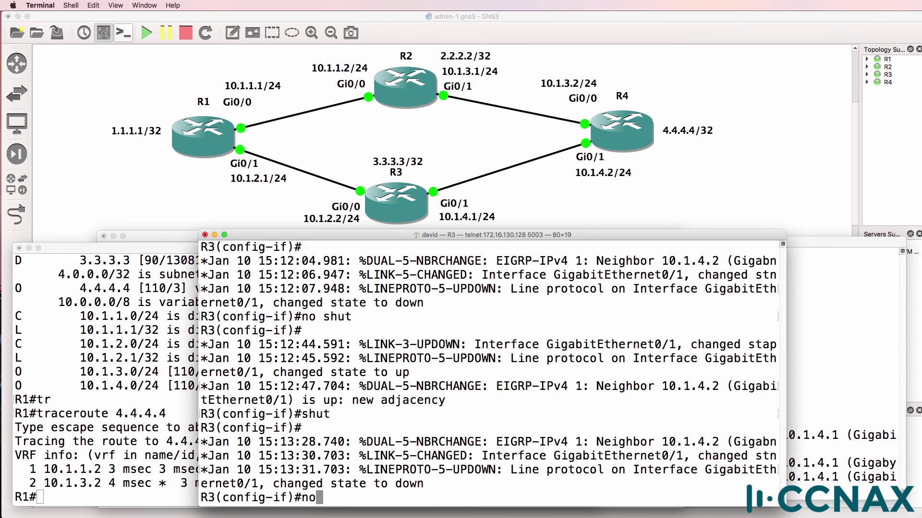
text( shut)
key(Return)
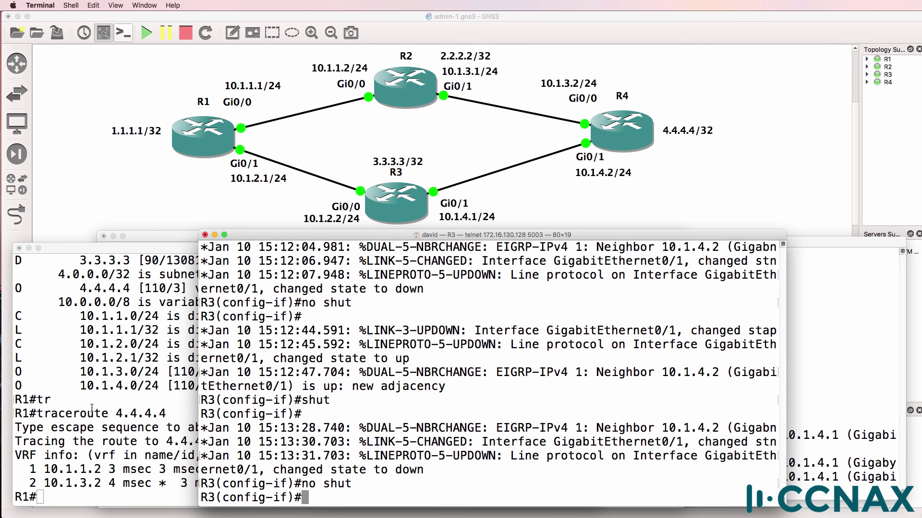
Rerun R1's traceroute to 4.4.4.4, comparing first hops 10.1.1.2 and 10.1.2.2, then show ip route.
click(40, 497)
key(Up)
key(Return)
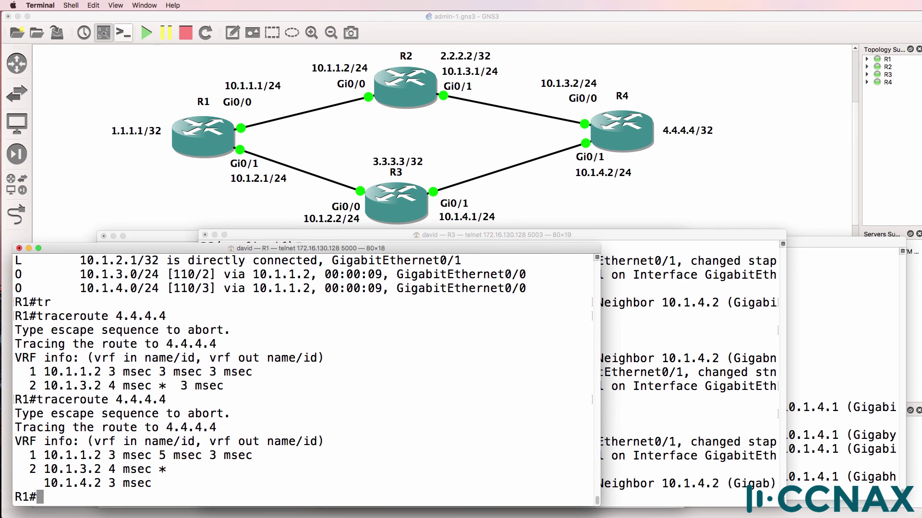
key(Up)
key(Return)
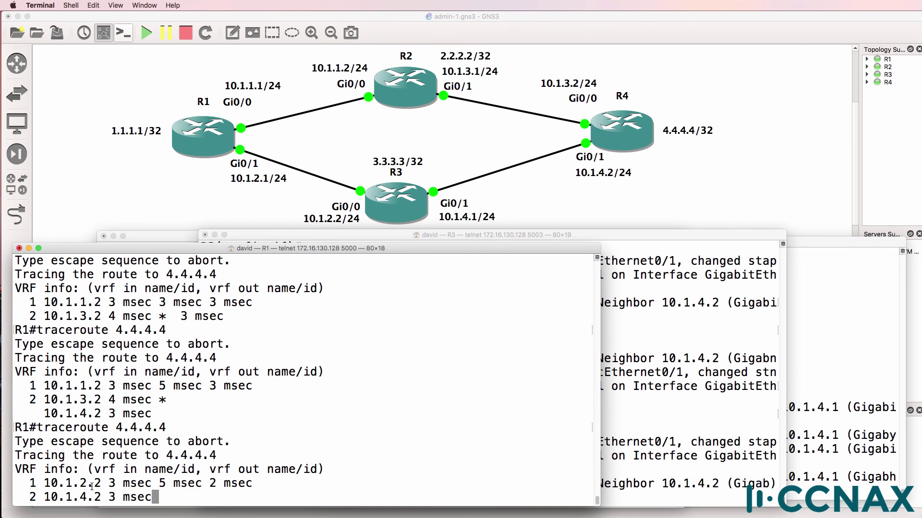
drag(44, 372, 120, 373)
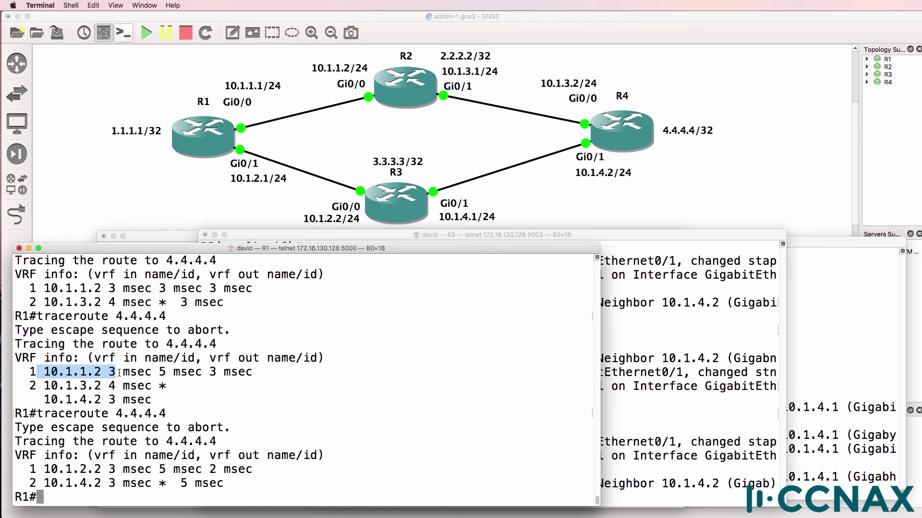
drag(50, 470, 112, 469)
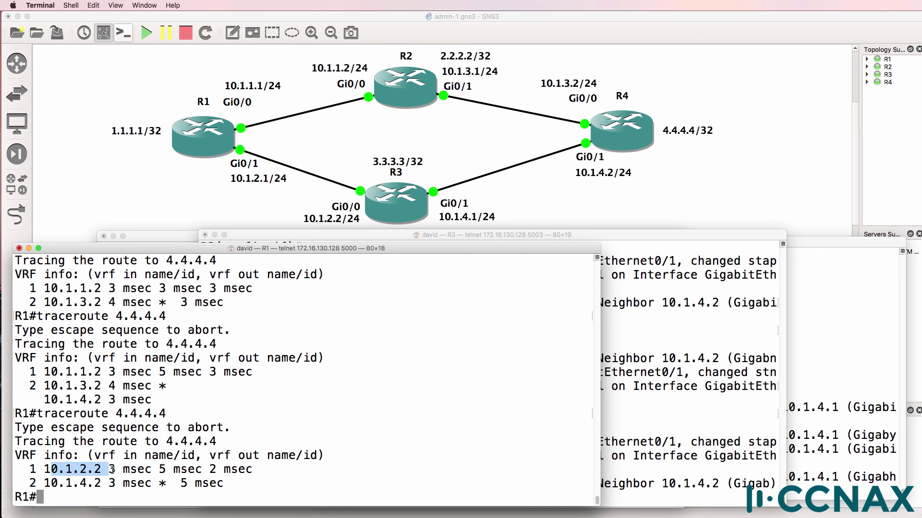
text(sh ip route)
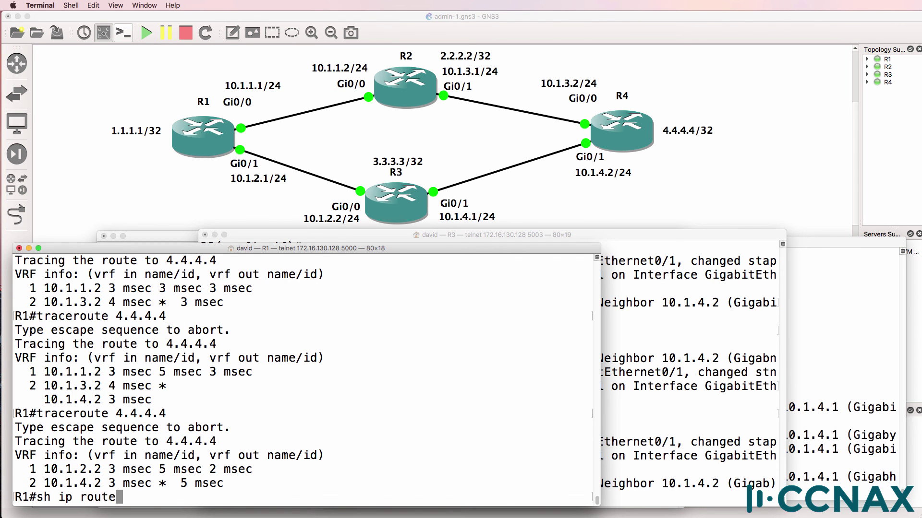
key(Return)
Page through R1's routing table, contrasting EIGRP distance 90 for 4.4.4.4 with OSPF 110 for 2.2.2.2.
key(space)
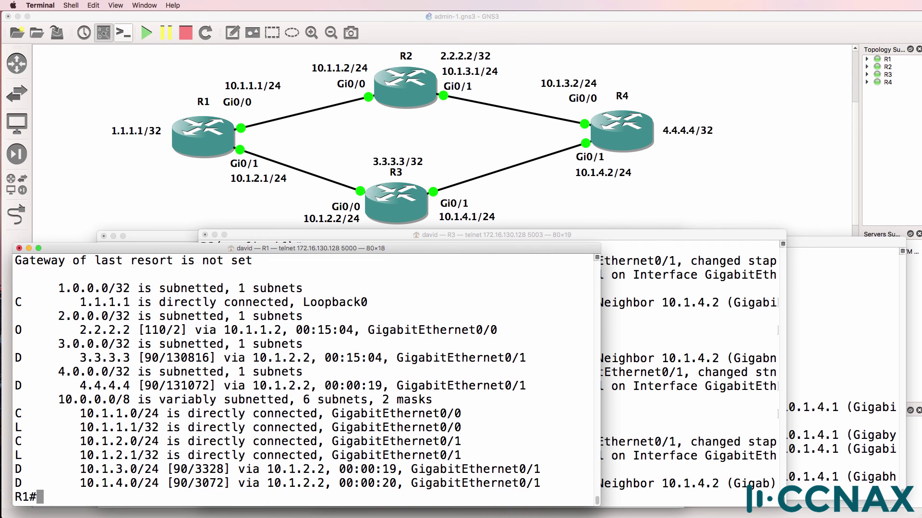
drag(18, 386, 135, 389)
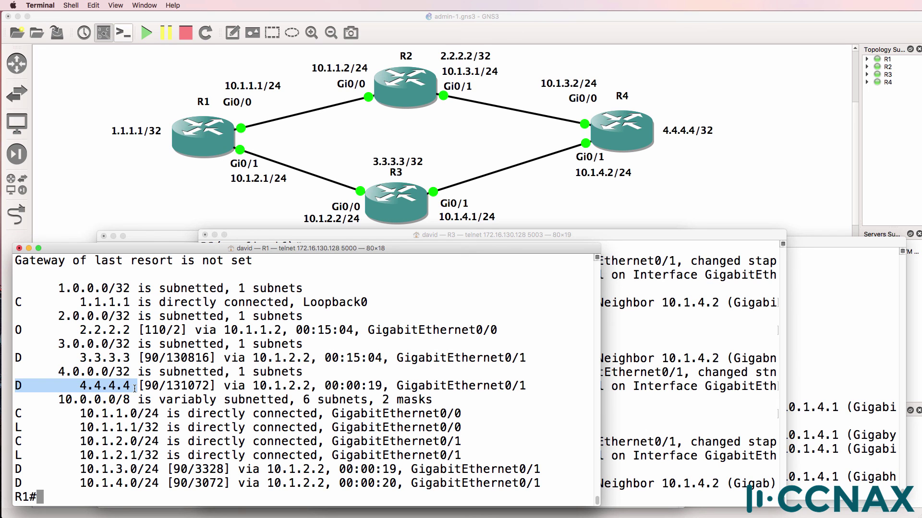
drag(144, 386, 159, 386)
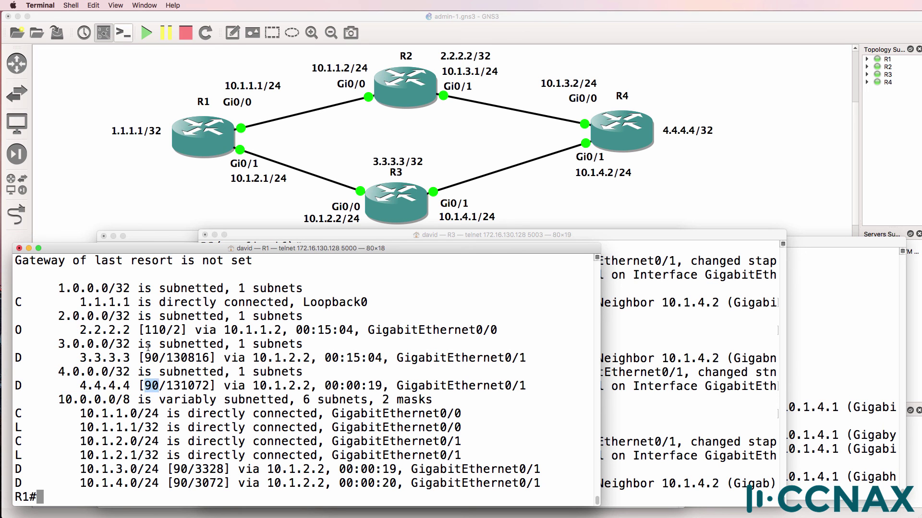
drag(145, 330, 168, 327)
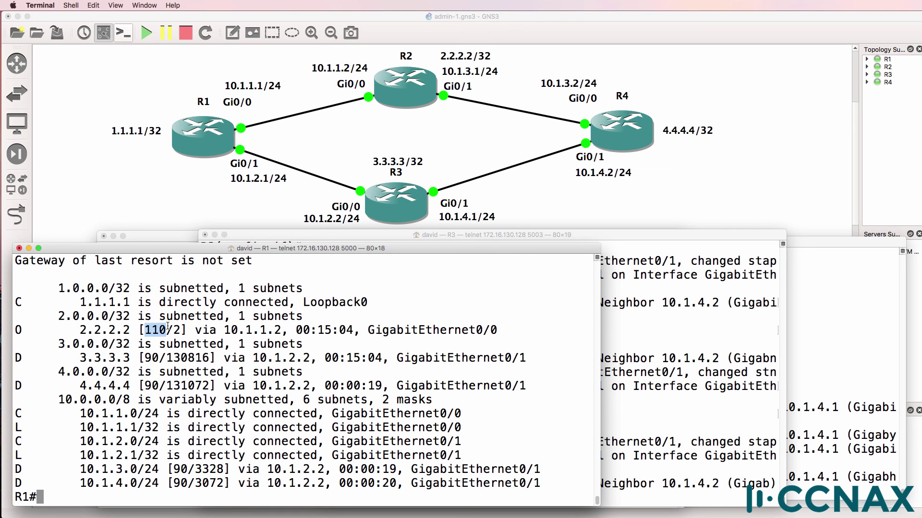
double_click(152, 386)
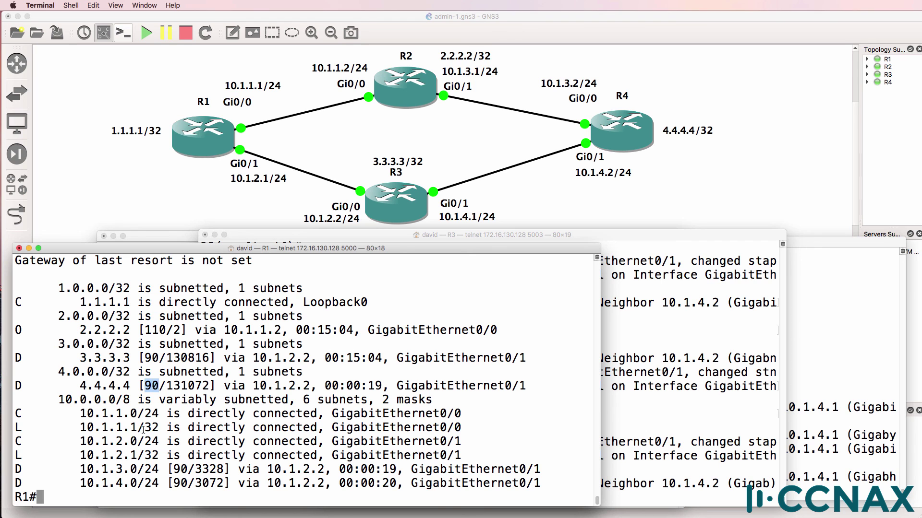